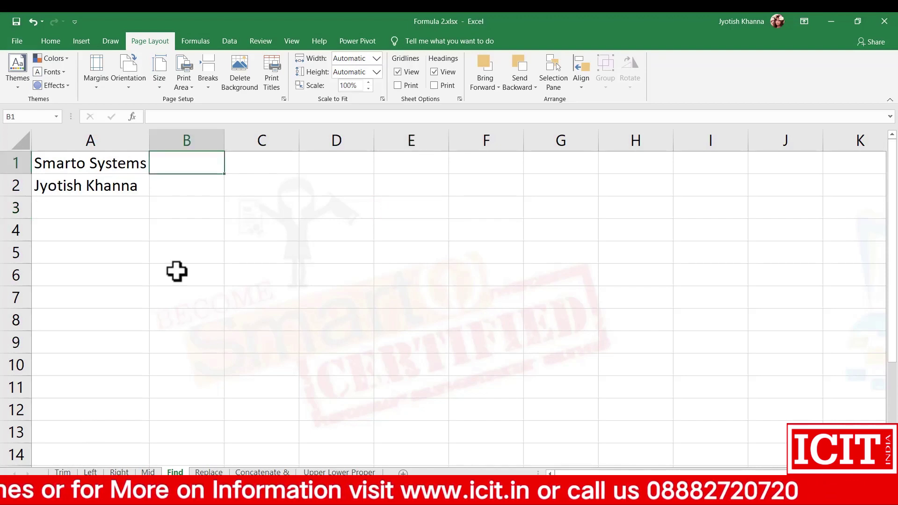
Start B1's formula as =find(" ", with a single space as the search text.
type("=")
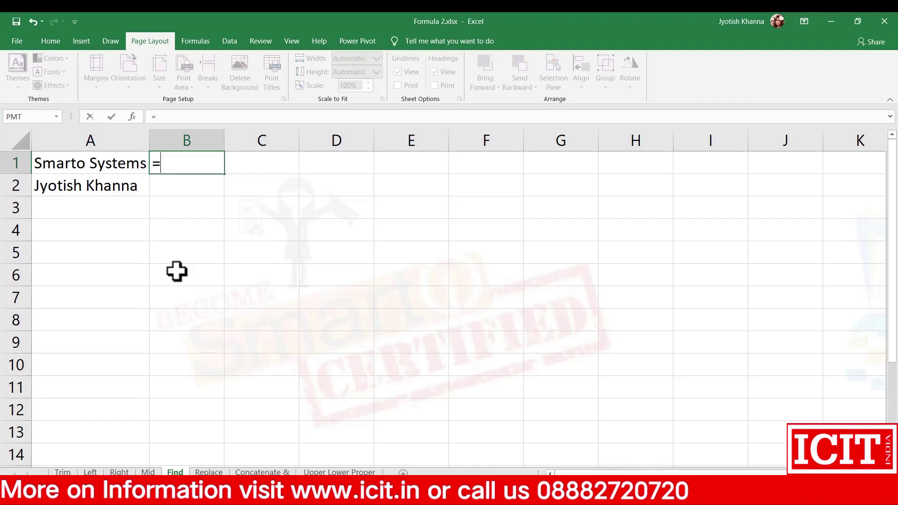
type("find(")
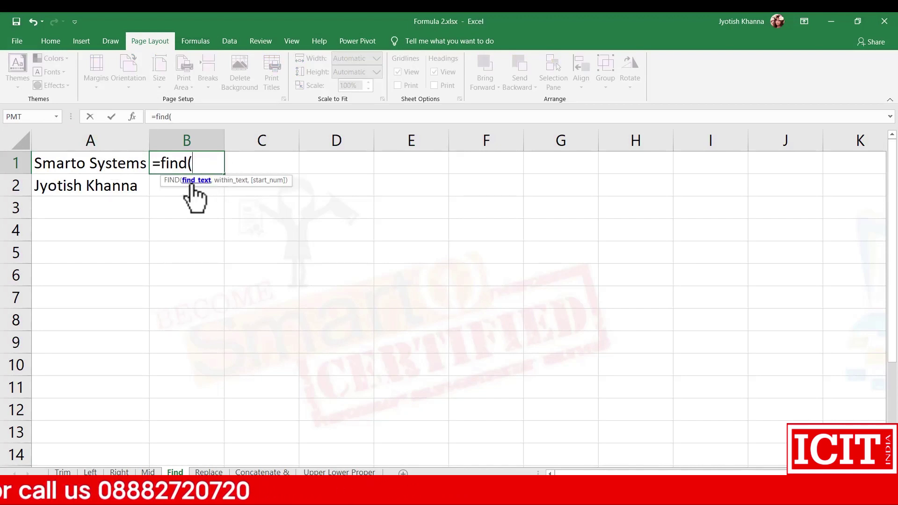
type("\"\"")
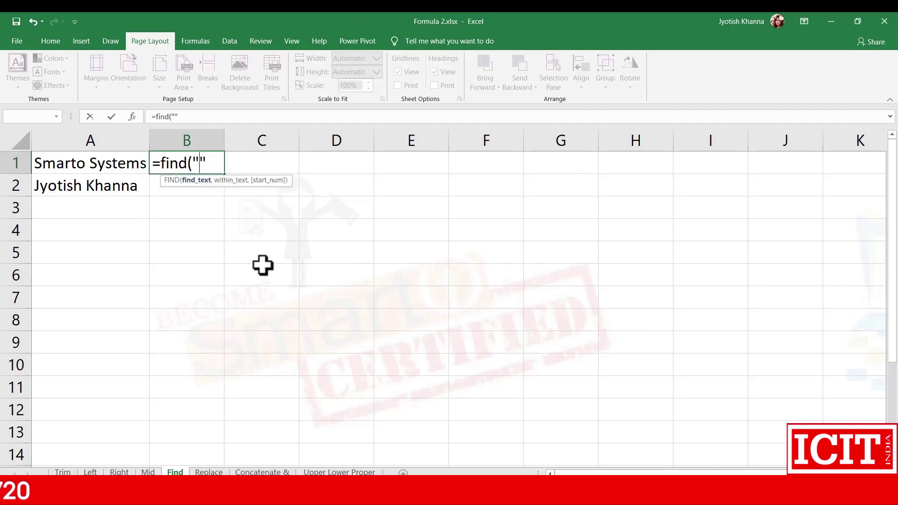
key("Left")
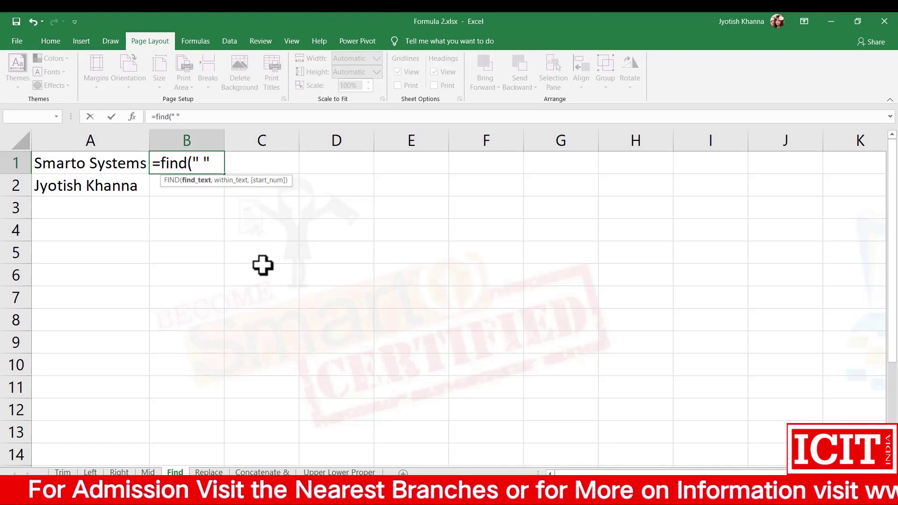
key("BackSpace")
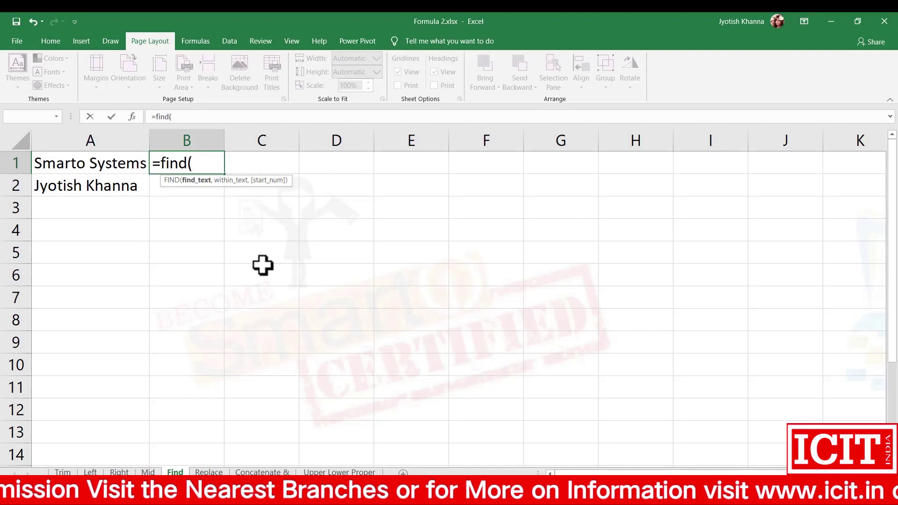
type("j")
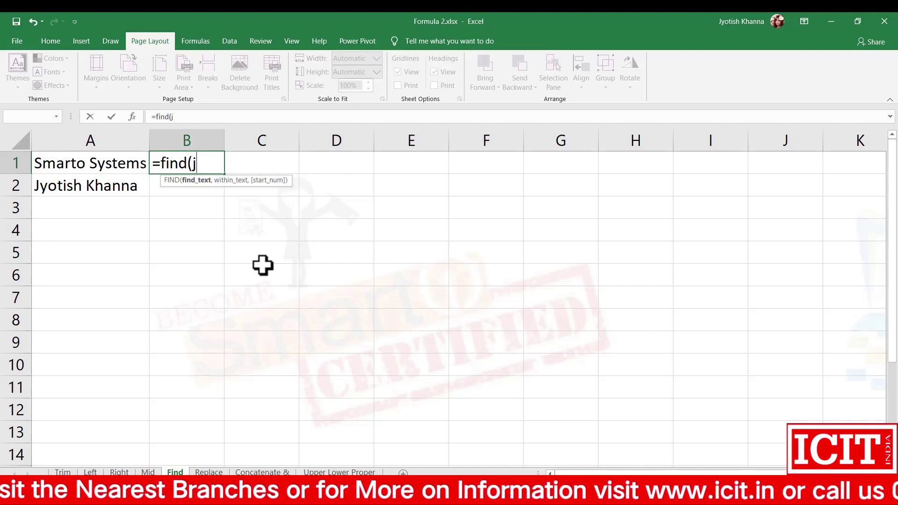
type("h")
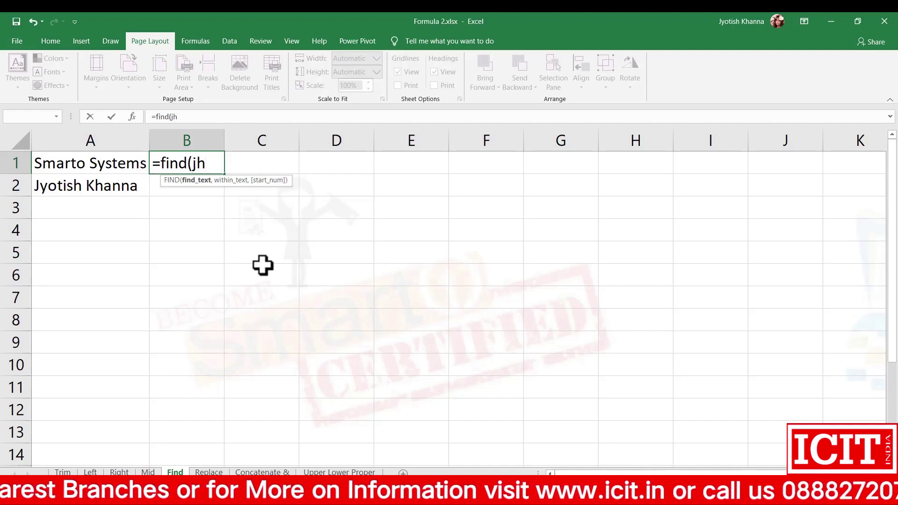
key("BackSpace")
key("BackSpace")
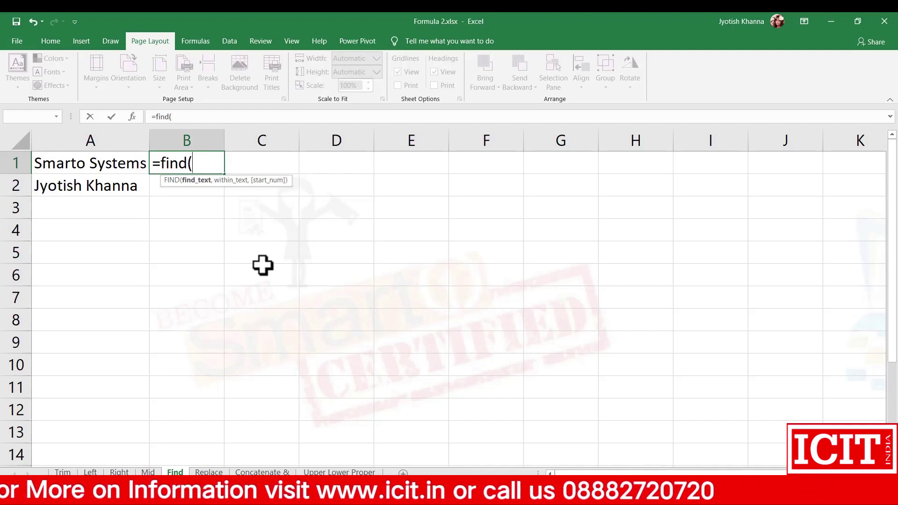
type("o")
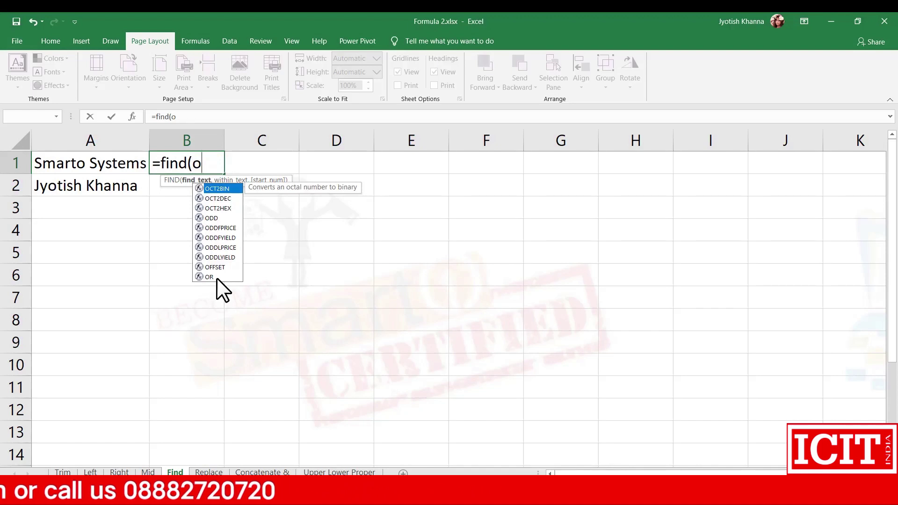
key("BackSpace")
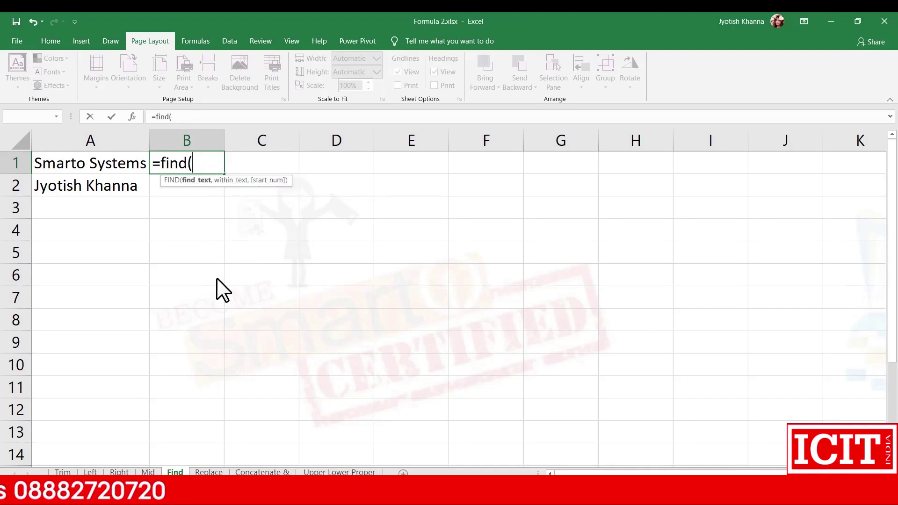
type("\"o")
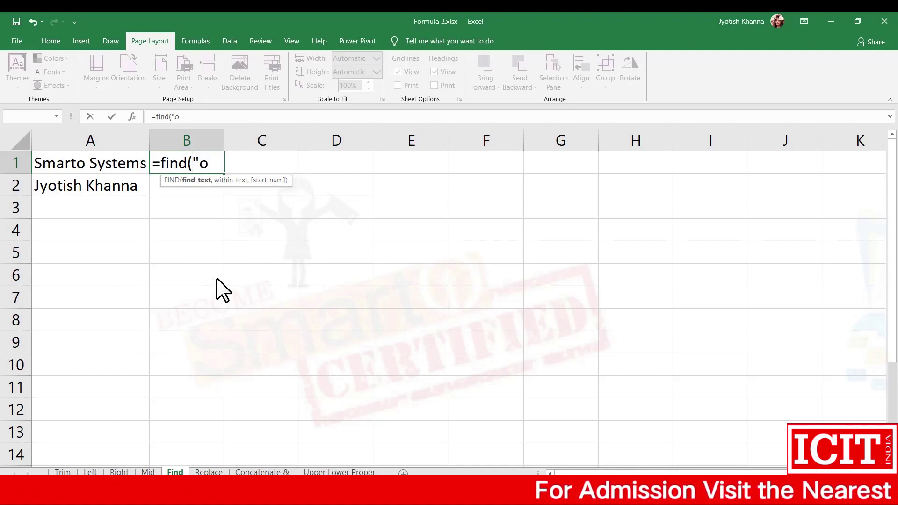
key("BackSpace")
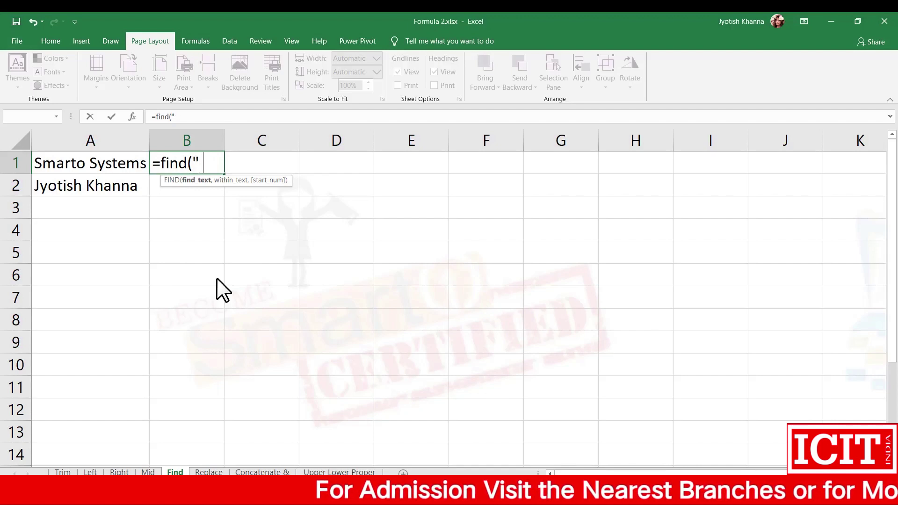
type("\"")
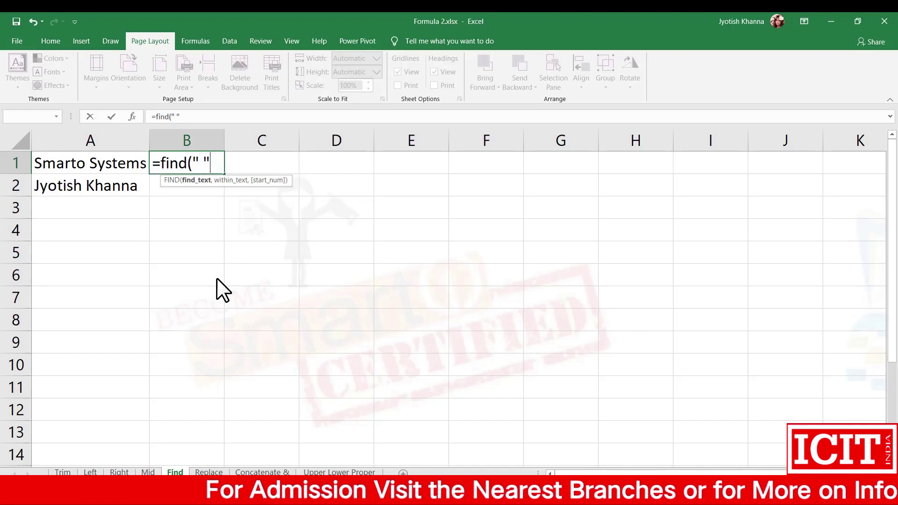
type(",")
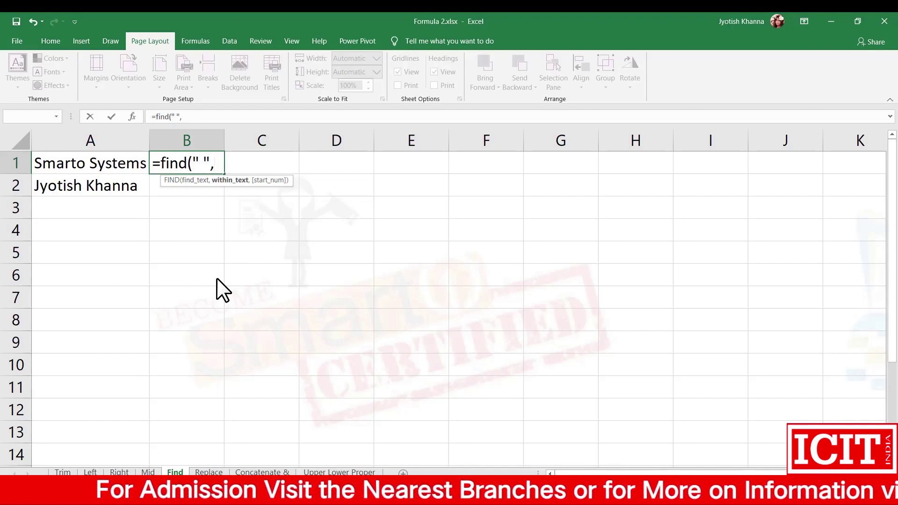
Complete B1 as =FIND(" ",A1) so it returns 7 for Smarto Systems.
left_click(98, 164)
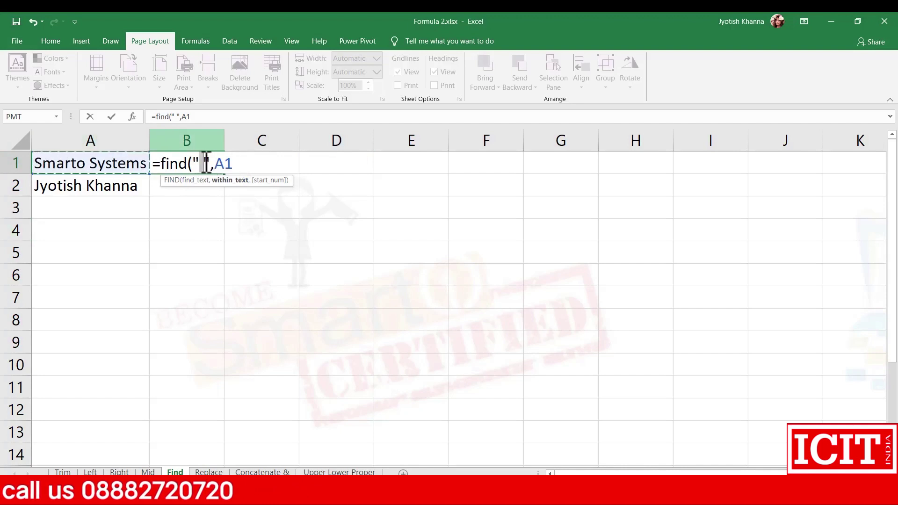
left_click(202, 164)
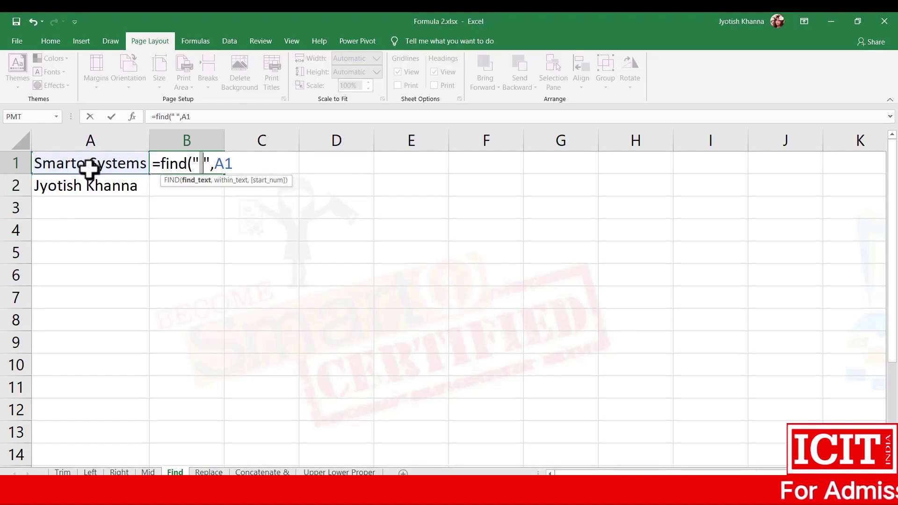
key("Return")
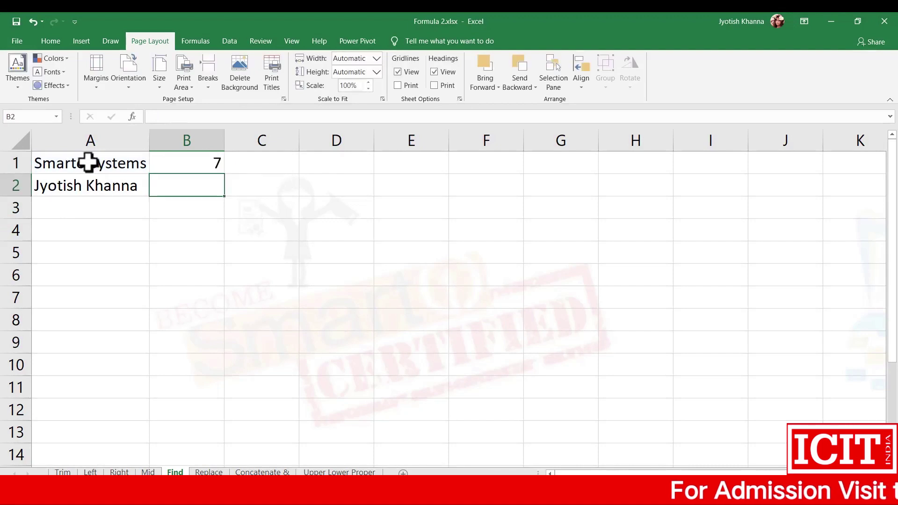
Fill B1's FIND formula down to B2, giving 8, and begin =find( in B3.
key("Up")
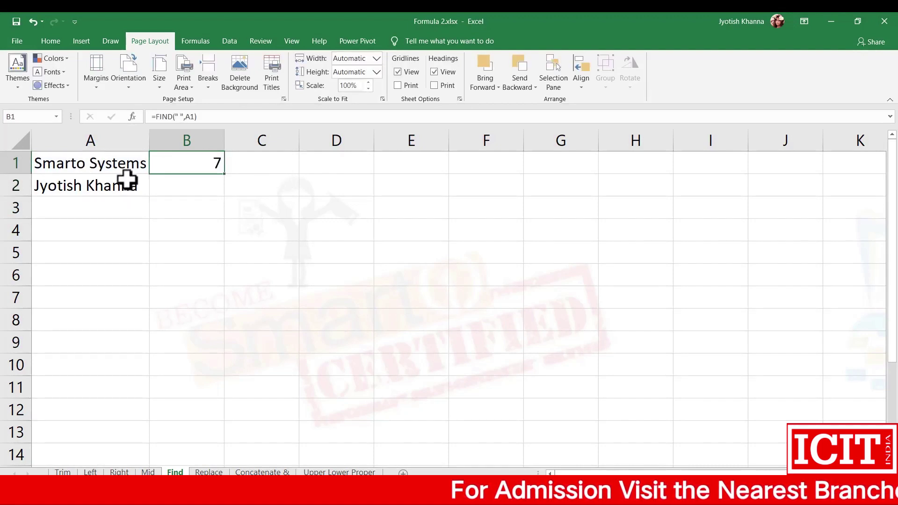
double_click(227, 174)
left_click(191, 192)
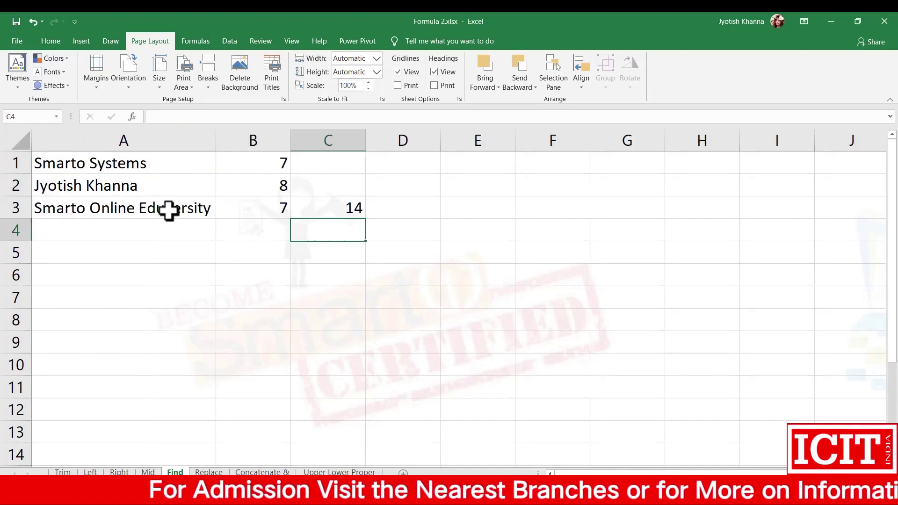
key("Up")
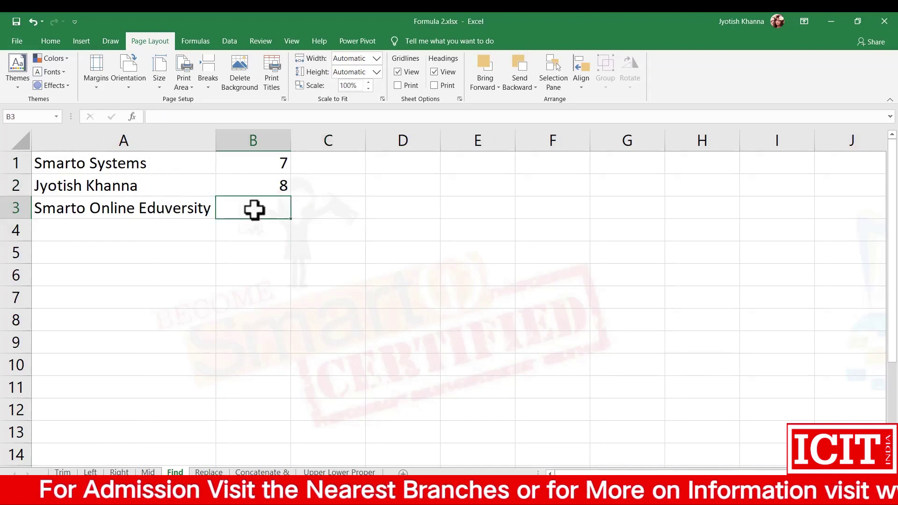
type("=")
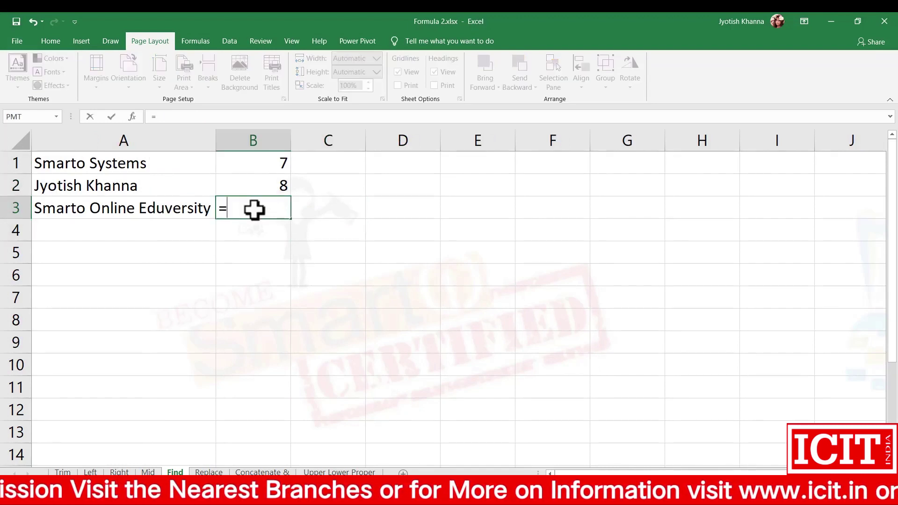
type("find(")
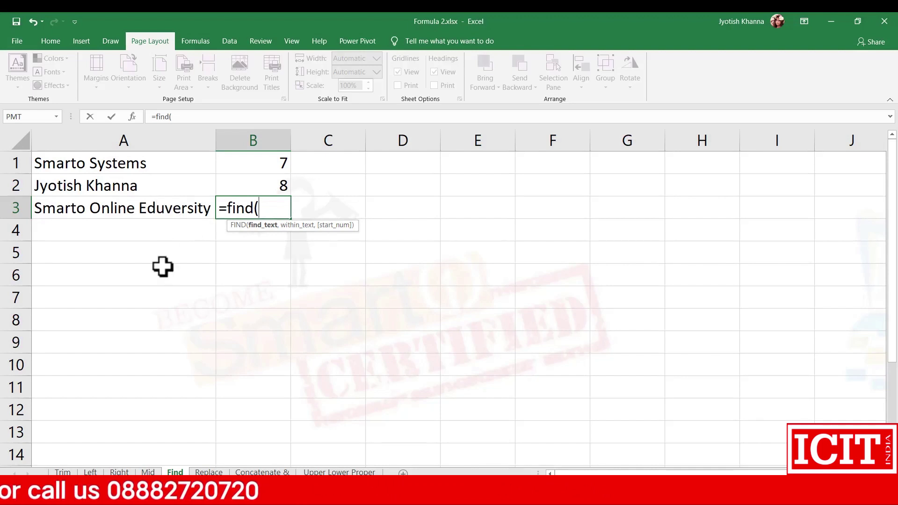
Enter =FIND(" ",A3) in B3, returning 7, then reopen it for editing.
type("\" \",")
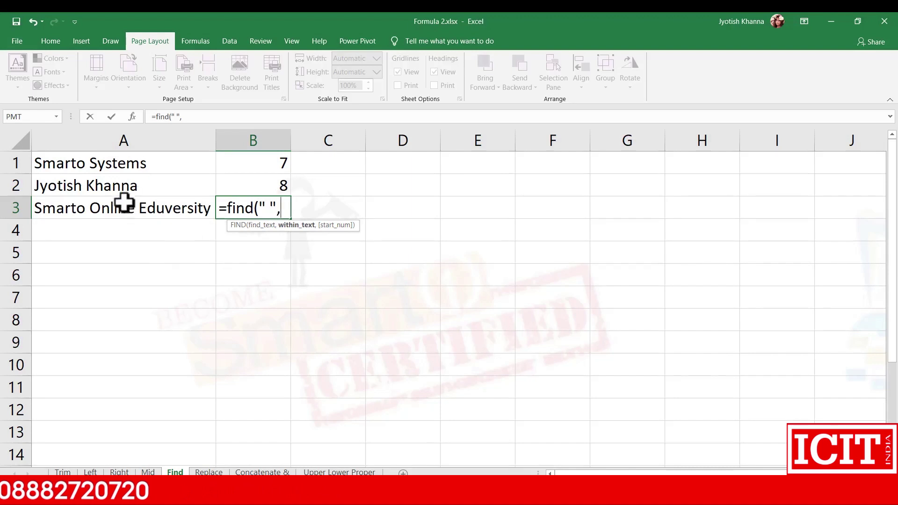
left_click(118, 210)
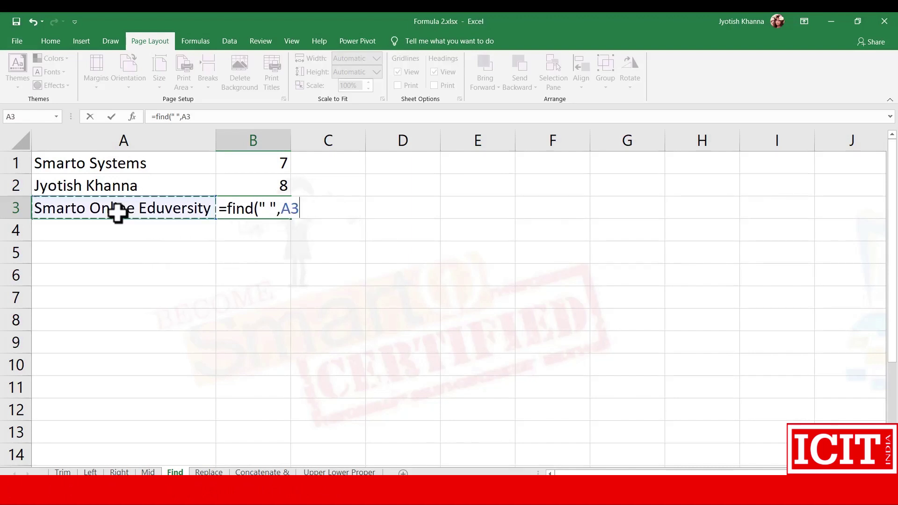
key("ctrl+Return")
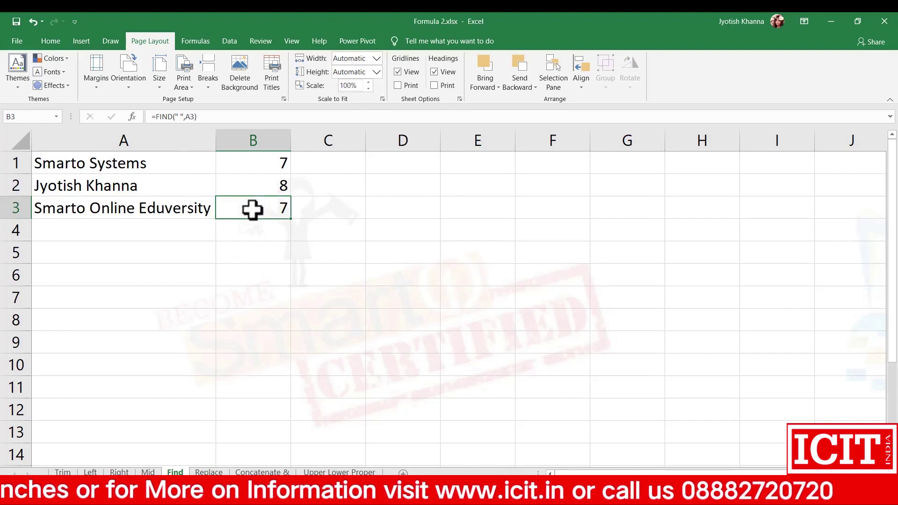
left_click(201, 117)
Try start position 8 in B3's FIND formula, then undo back to =FIND(" ",A3).
type(",")
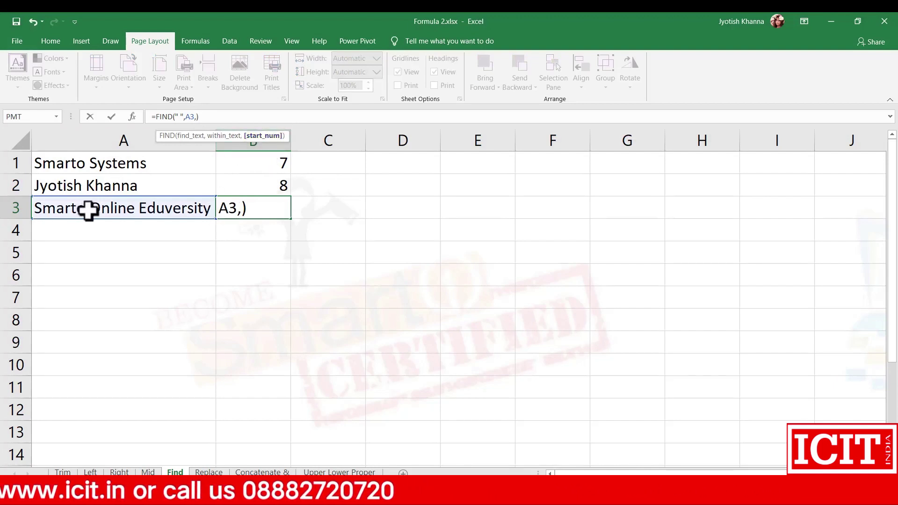
type("8")
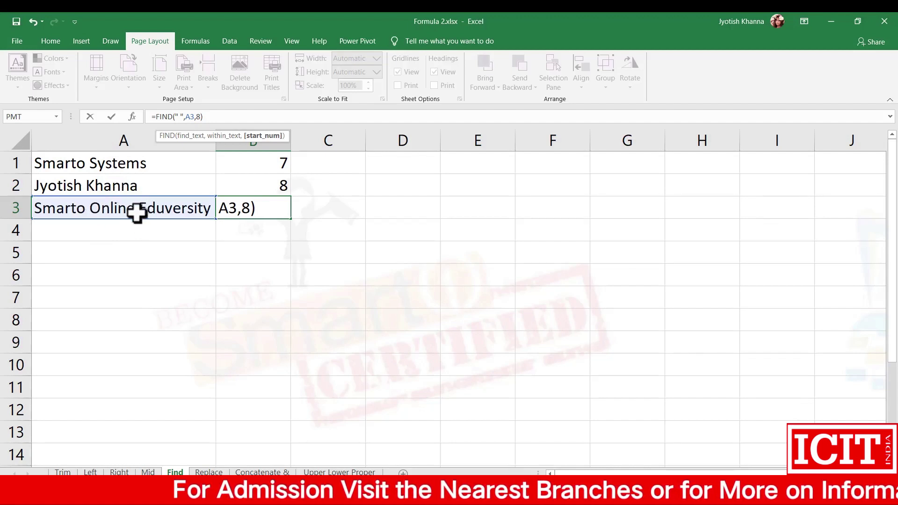
key("ctrl+Return")
key("ctrl+z")
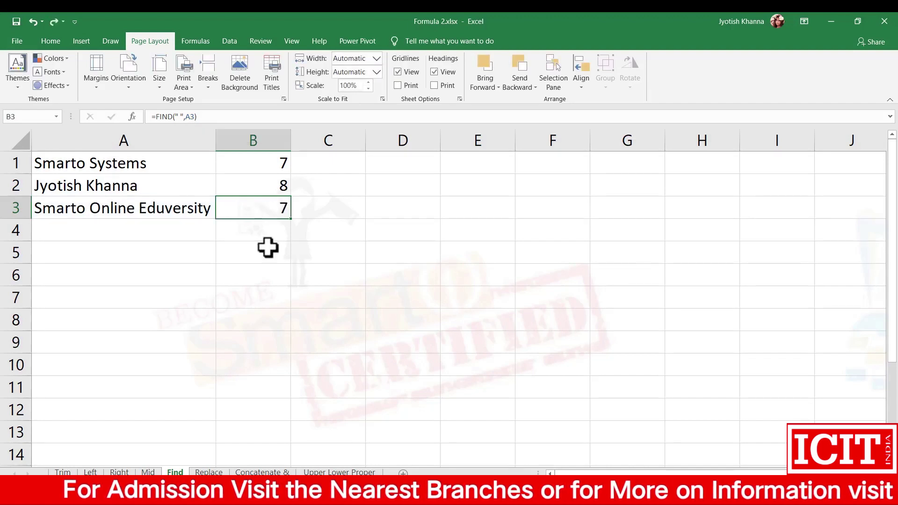
Compare B3's result with the name in A3 and select C3.
left_click(319, 208)
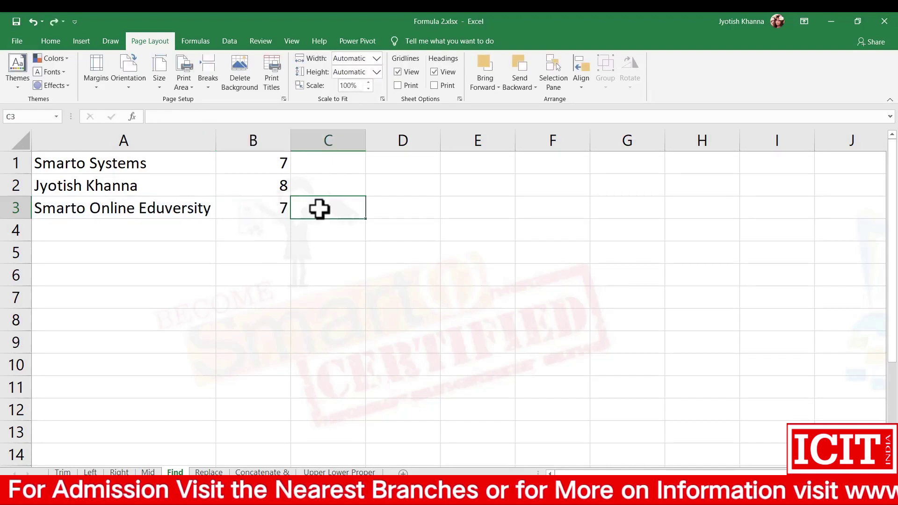
left_click(284, 205)
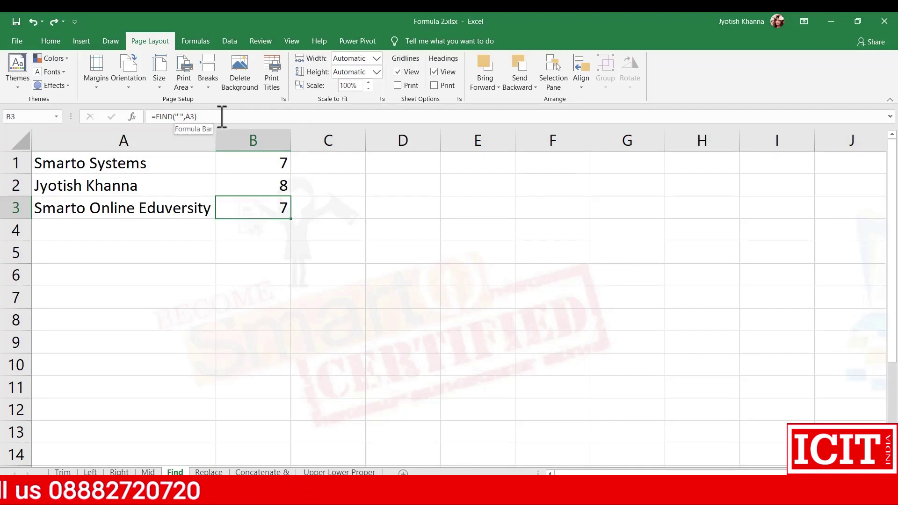
left_click(101, 208)
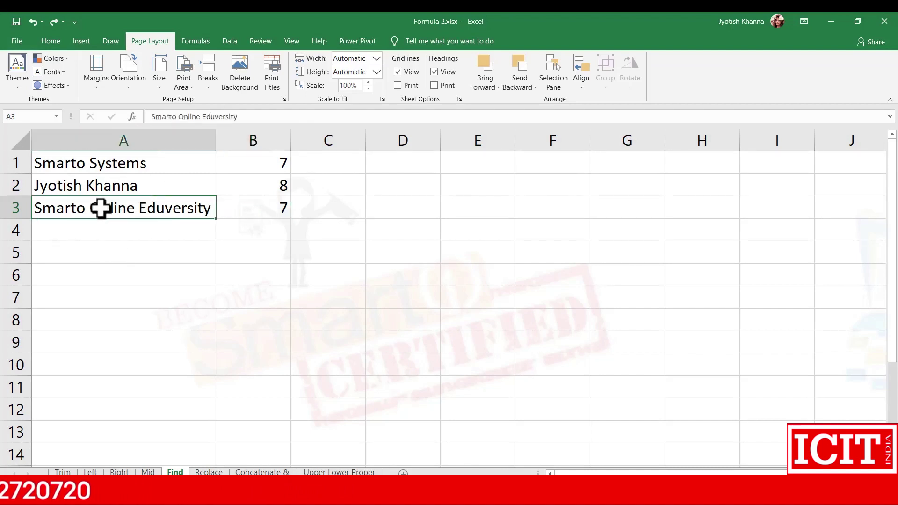
left_click(331, 211)
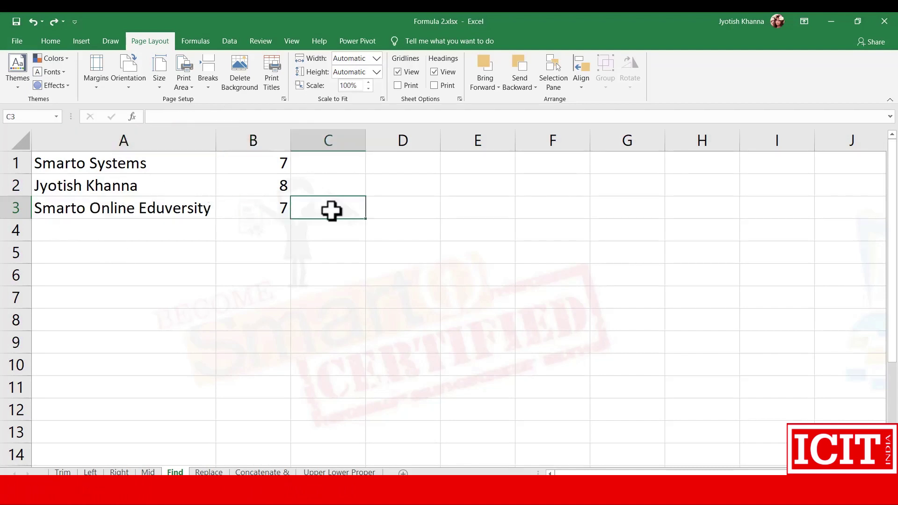
Enter =FIND(" ",A3,B3) in C3 to search from B3's space position.
type("=fin")
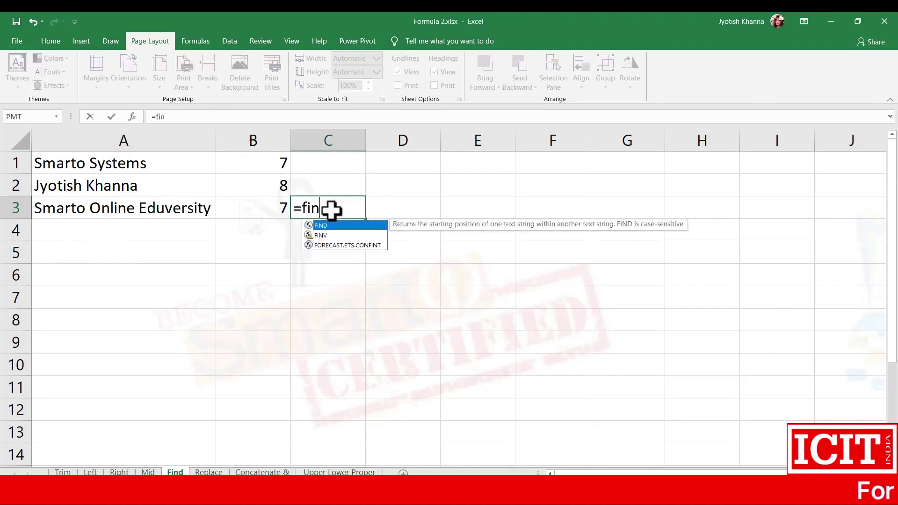
type("d(")
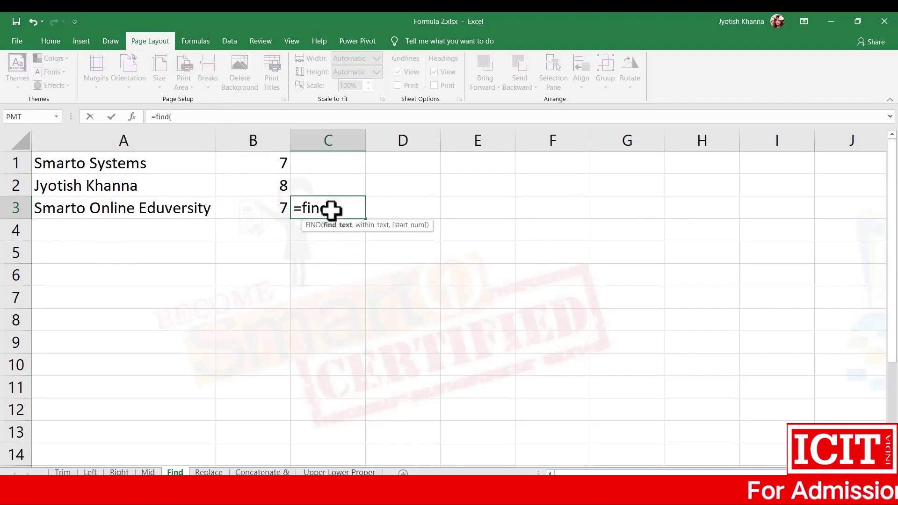
type("\" ")
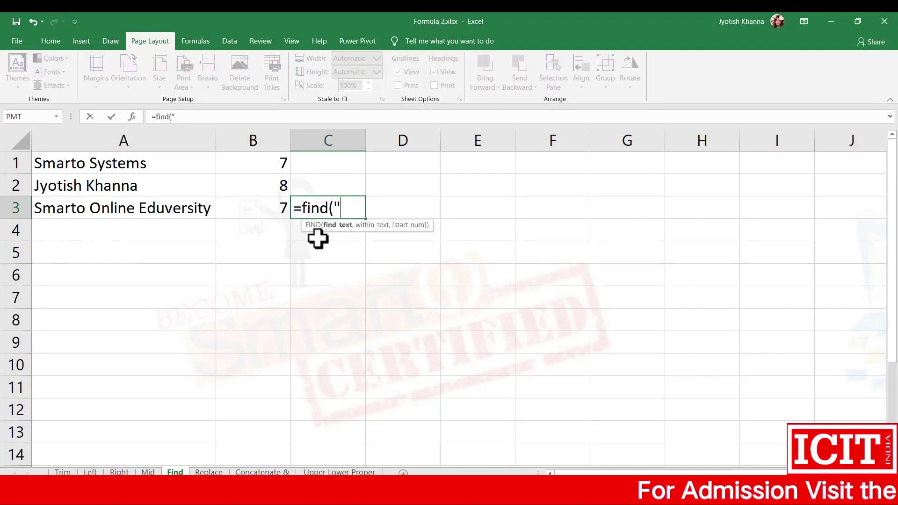
type("\",")
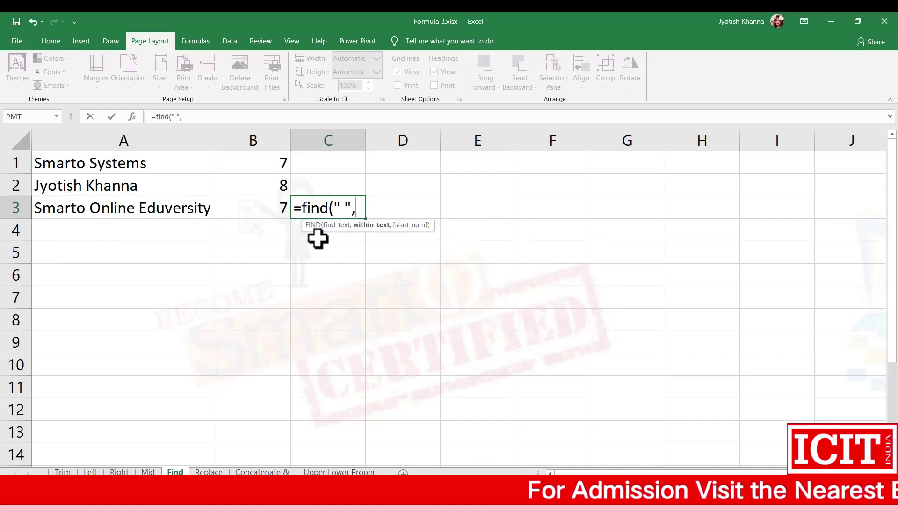
left_click(177, 208)
type(",")
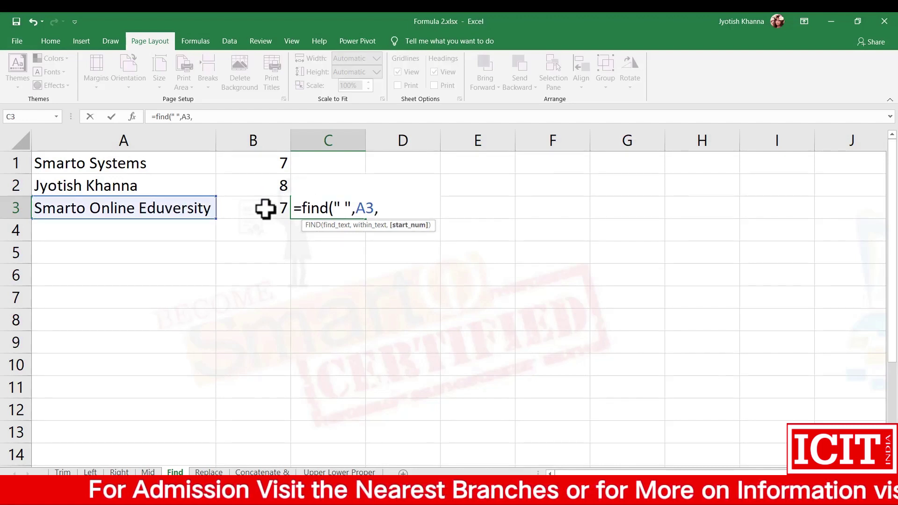
left_click(265, 209)
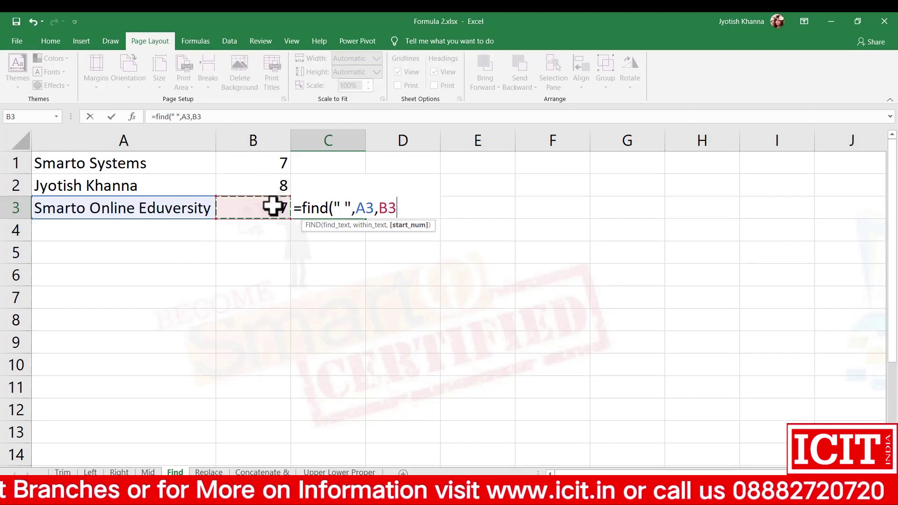
key("Return")
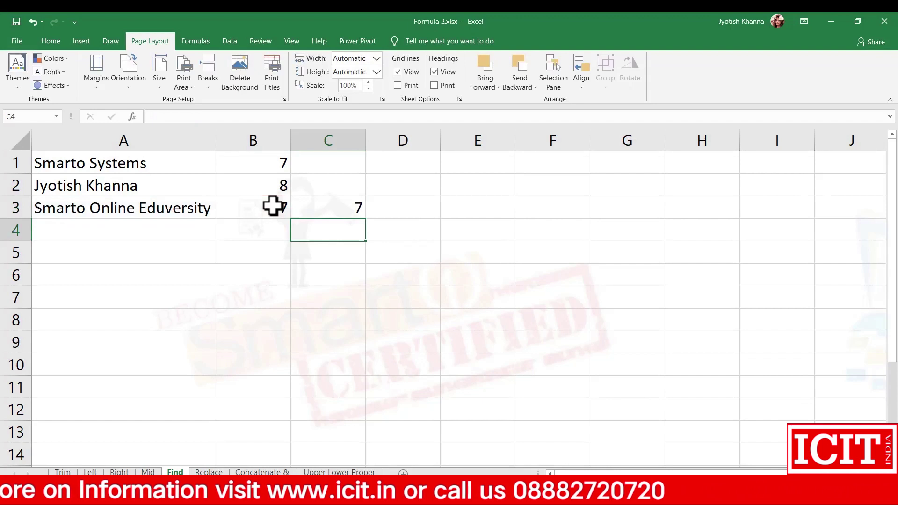
Change C3 to =FIND(" ",A3,B3+1) and start typing Learn At Home in A4.
key("Up")
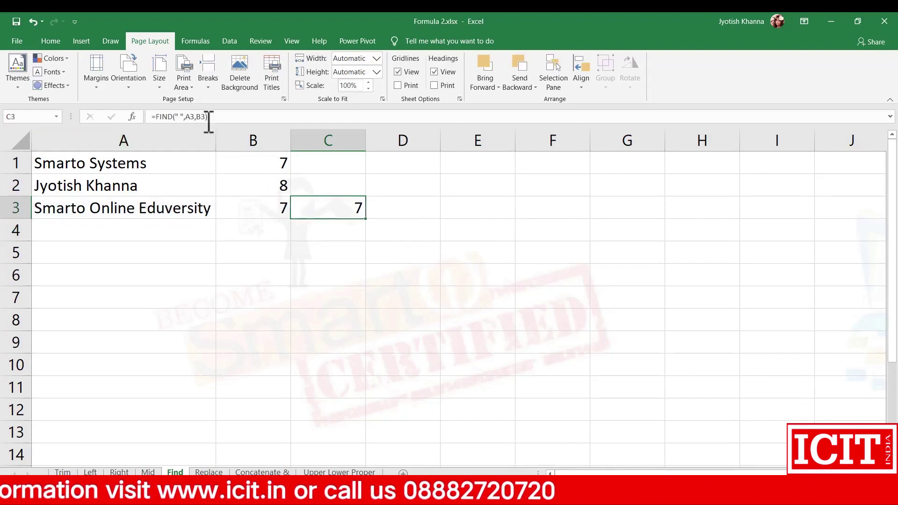
left_click(267, 209)
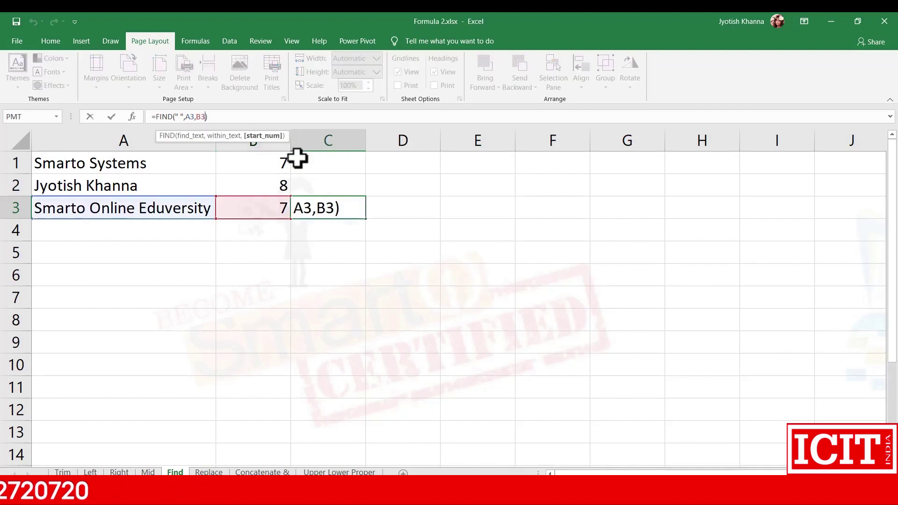
type("+1")
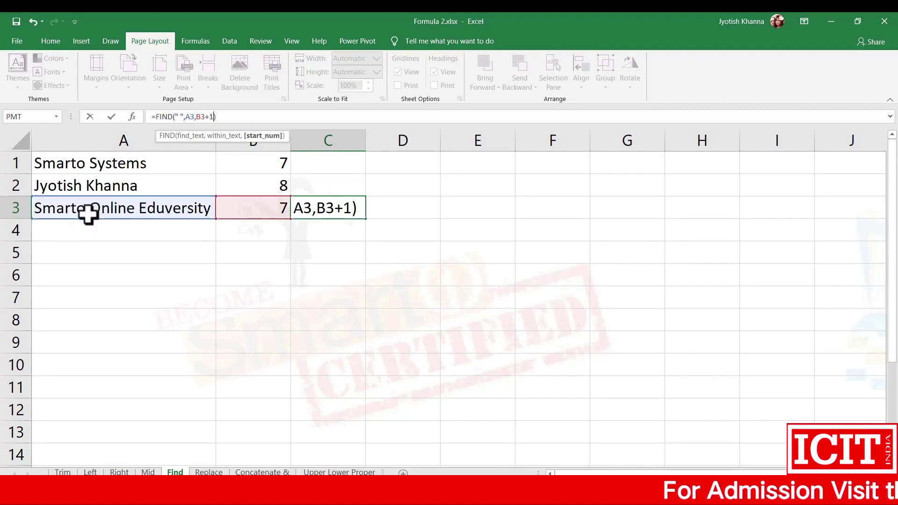
key("Return")
key("Left")
key("Left")
type("Learn At H")
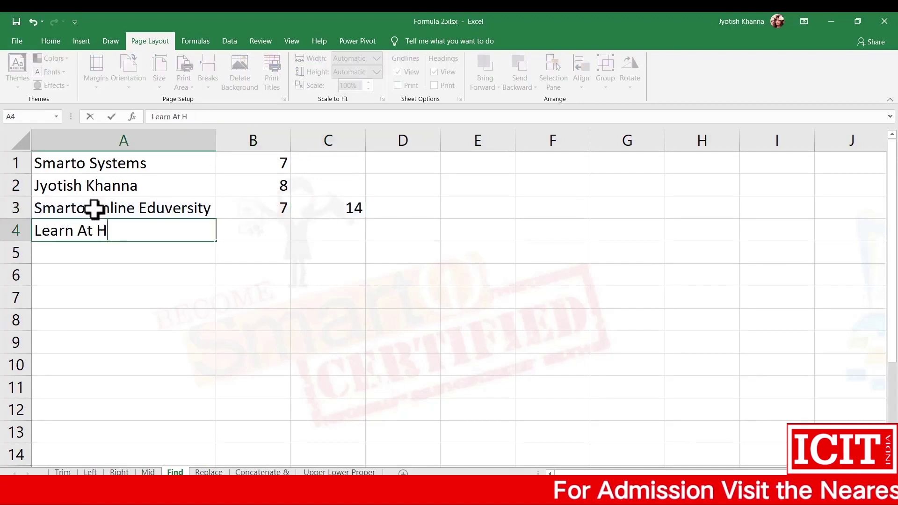
type("ome")
Confirm Learn At Home in A4 and fill B3 and C3 down to row 4, giving 6 and 9.
key("Return")
key("Up")
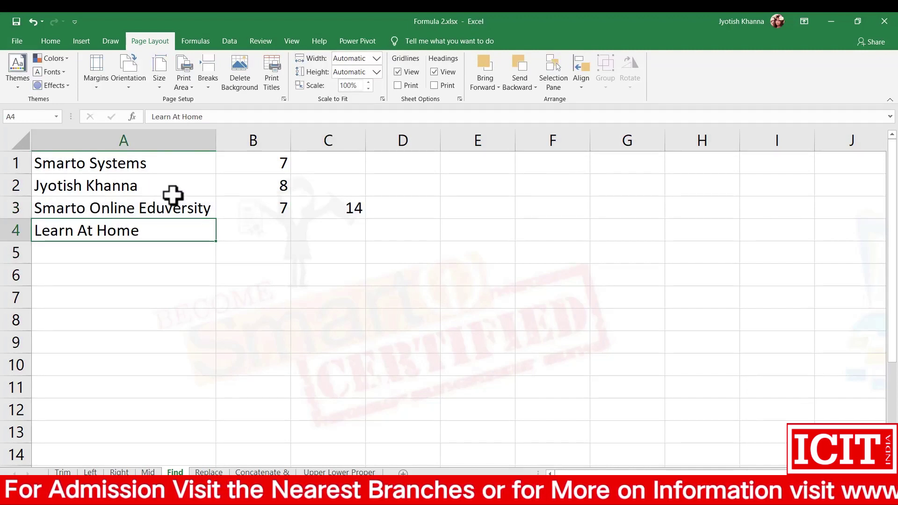
left_click(271, 204)
left_click_drag(291, 221, 291, 229)
left_click(335, 207)
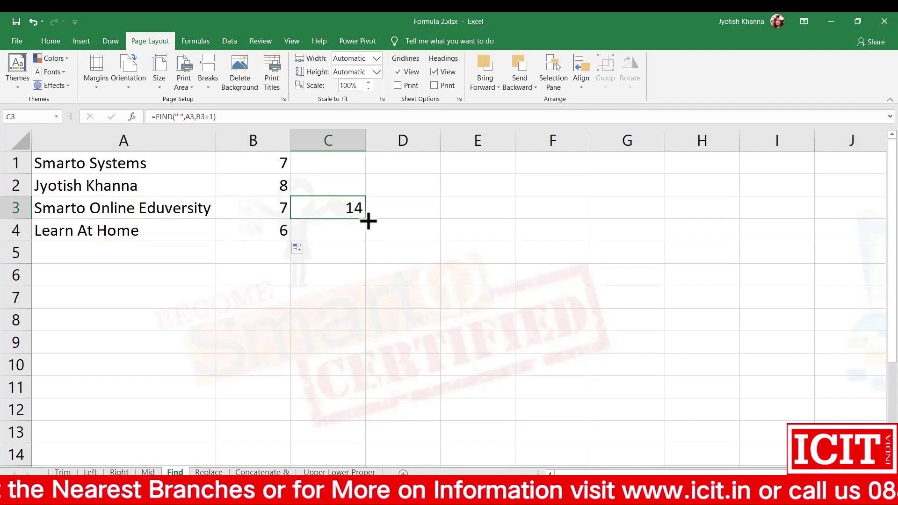
left_click_drag(369, 221, 367, 229)
left_click(330, 280)
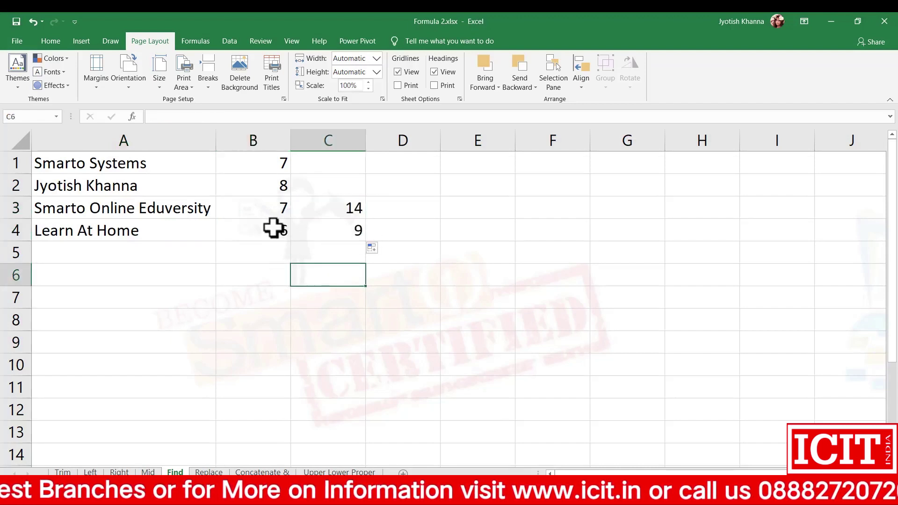
left_click(269, 229)
key("Right")
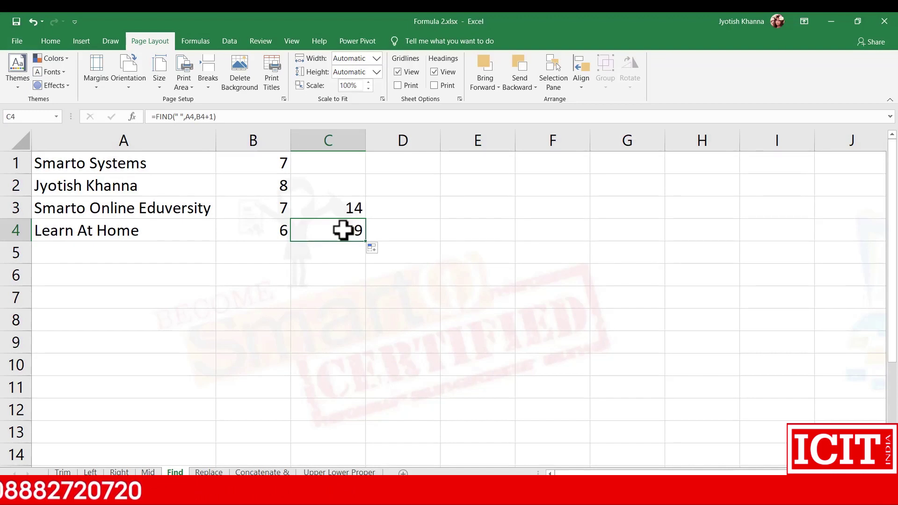
Change B2's FIND formula to search for the letter a instead of a space.
left_click(284, 187)
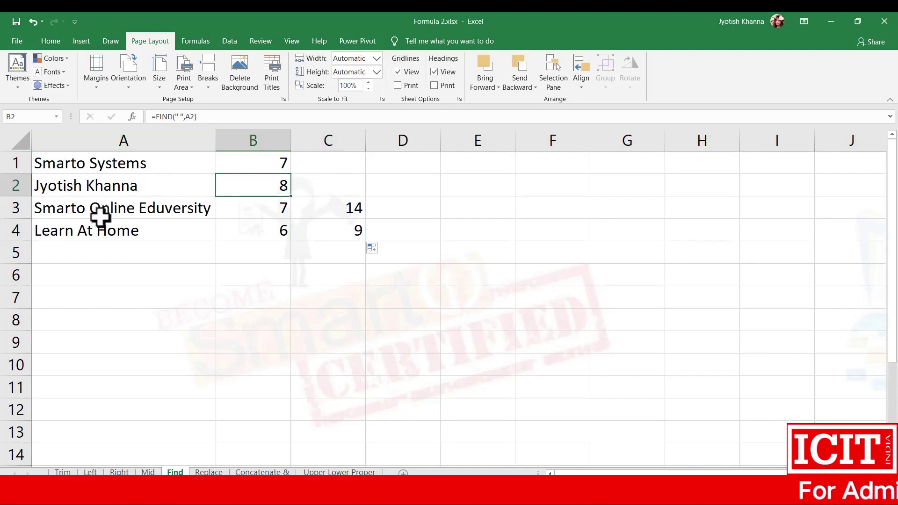
left_click(178, 116)
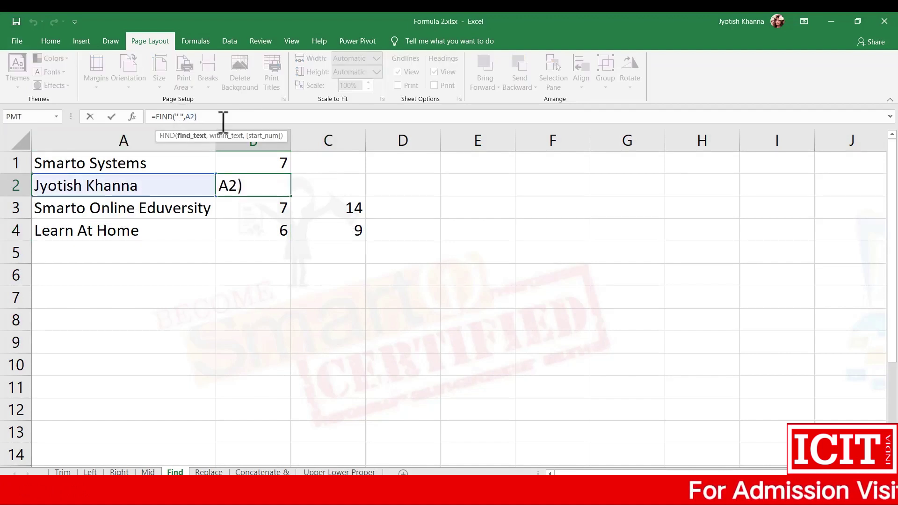
key("BackSpace")
type("a")
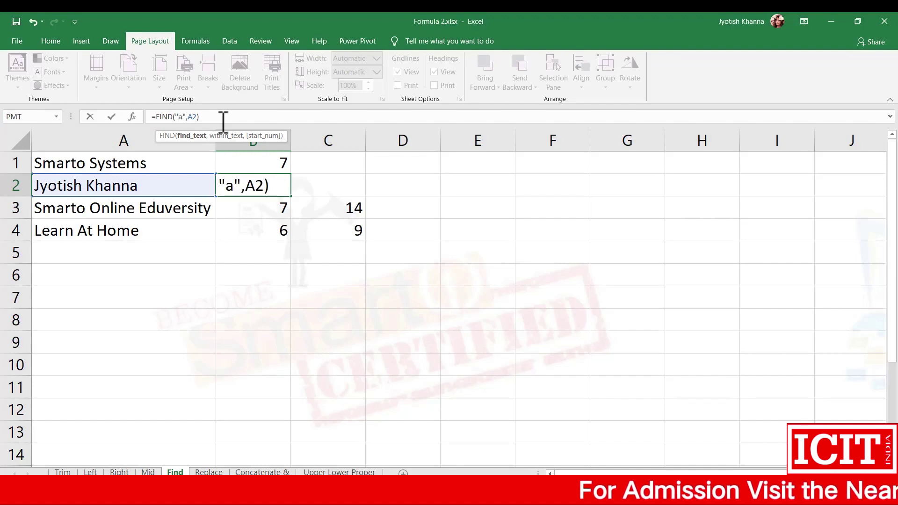
left_click(272, 257)
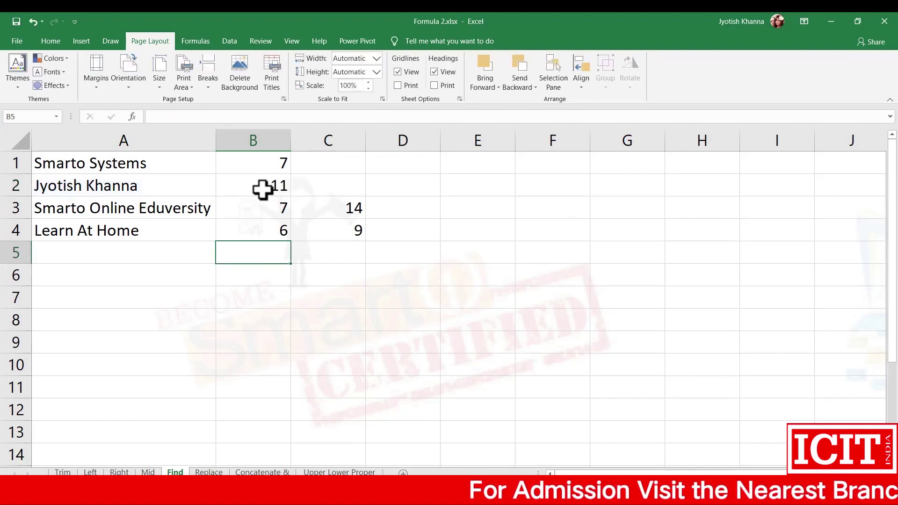
left_click(262, 190)
Copy C3's formula up into C2 and edit it to search for a as well.
left_click(358, 214)
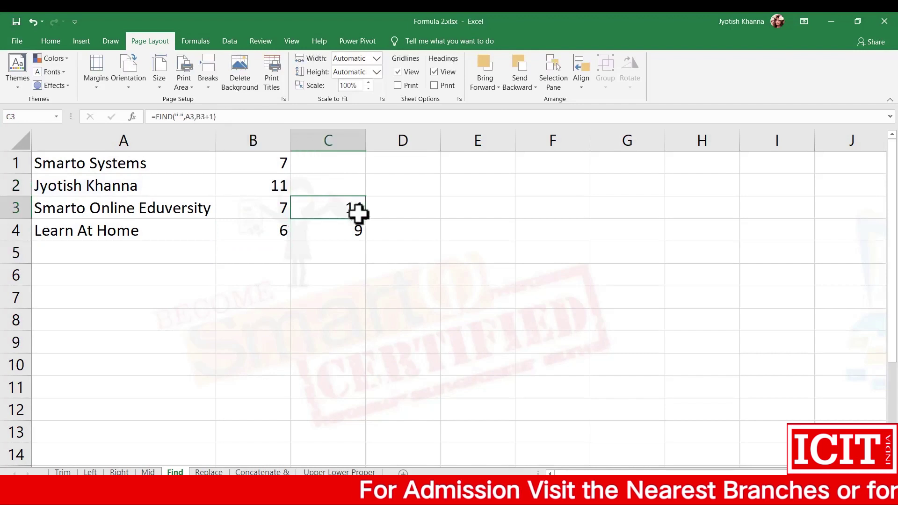
left_click_drag(365, 219, 306, 185)
left_click(307, 184)
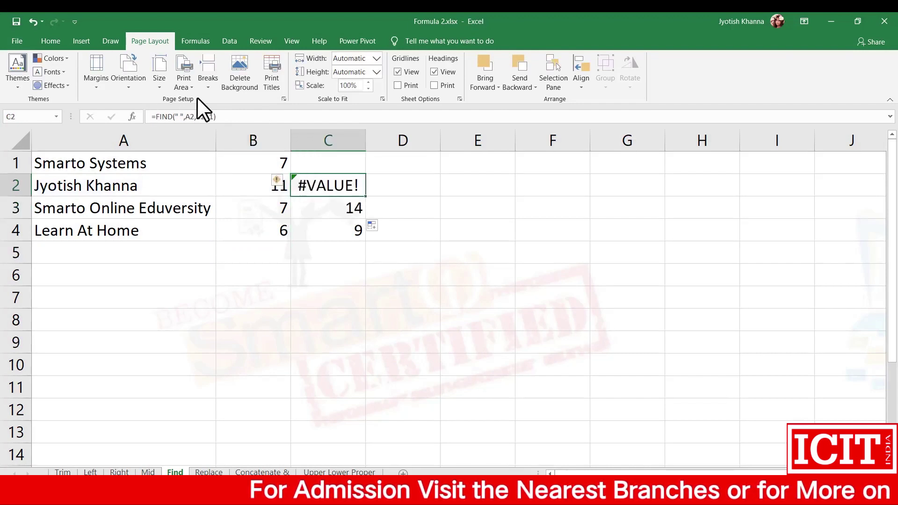
left_click(189, 116)
key("BackSpace")
type("a")
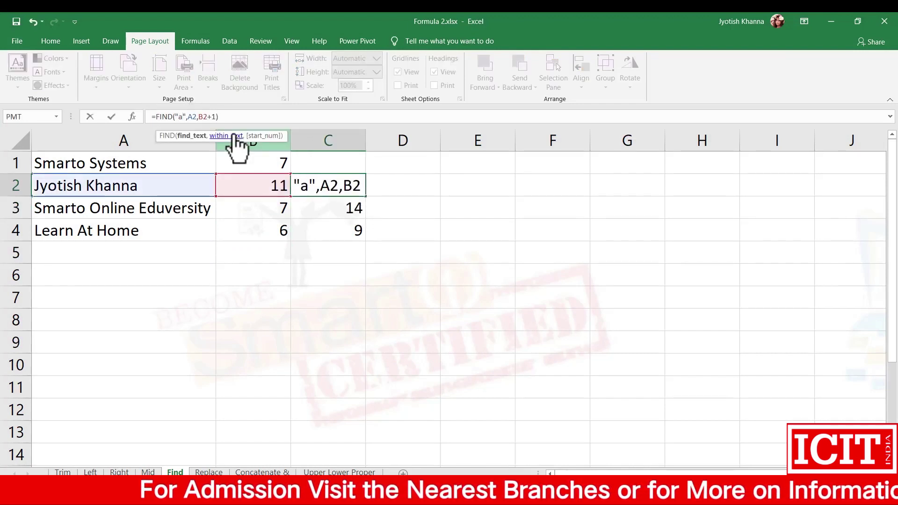
key("Return")
key("Up")
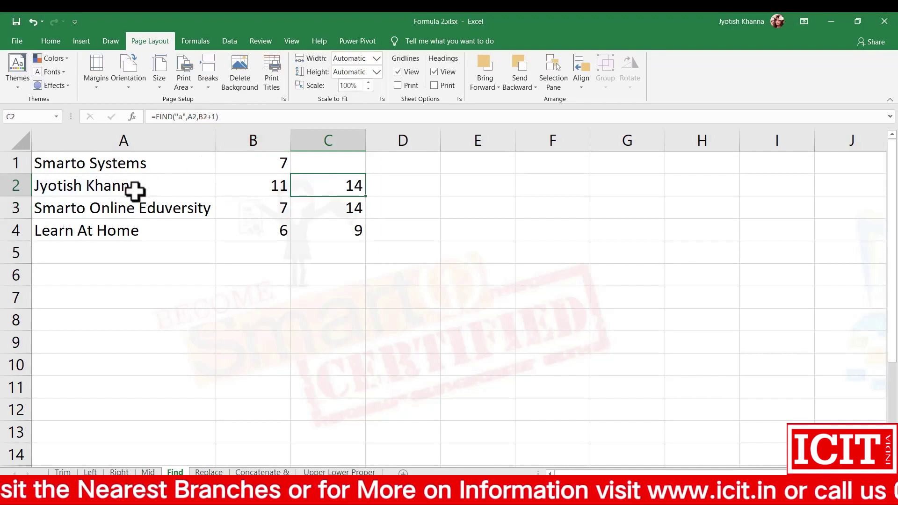
left_click(284, 274)
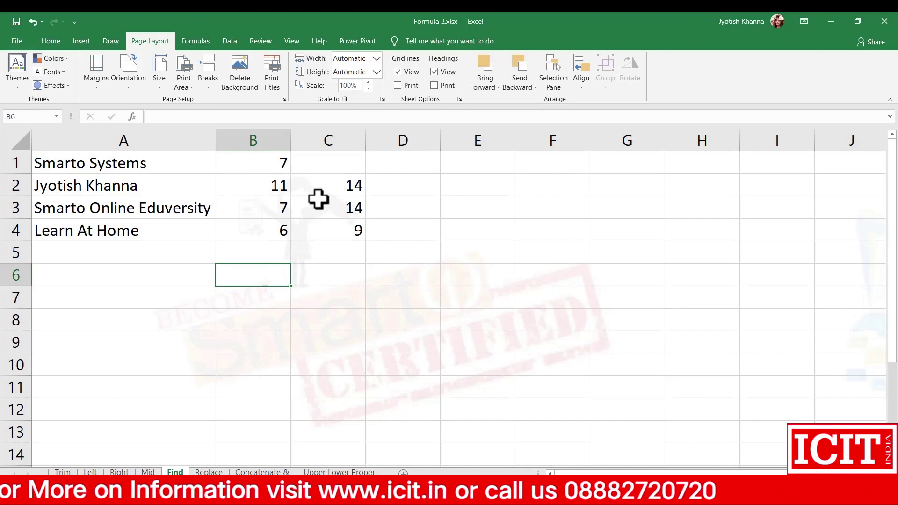
Undo the letter-search edits so B2 finds the space again and C2 is empty.
left_click(90, 184)
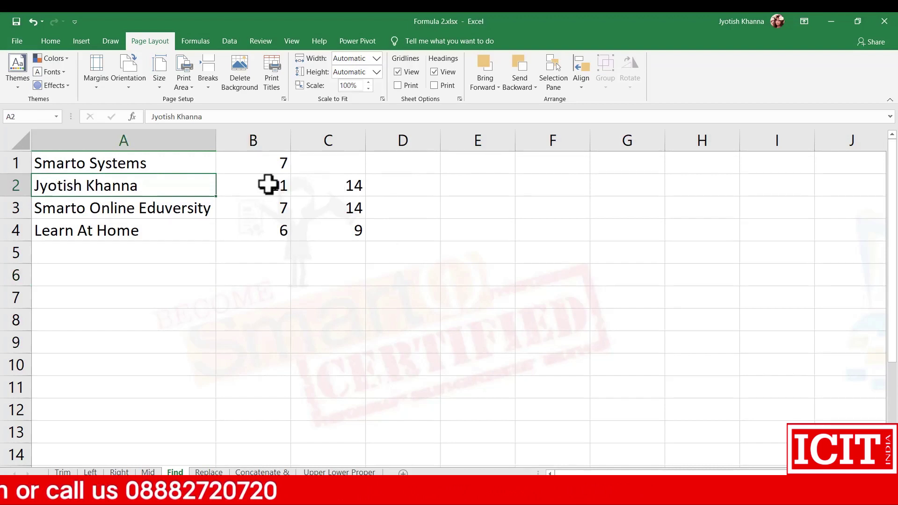
key("ctrl+z")
key("ctrl+z")
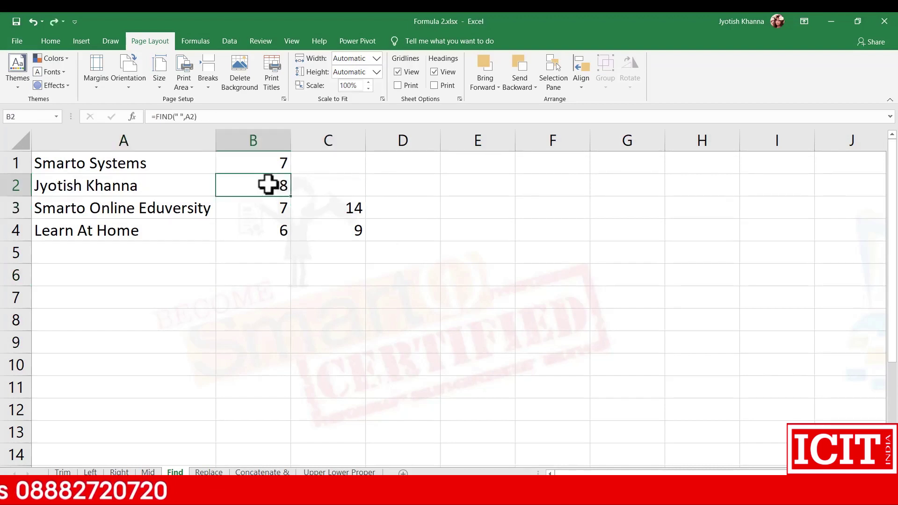
key("ctrl+z")
key("ctrl+y")
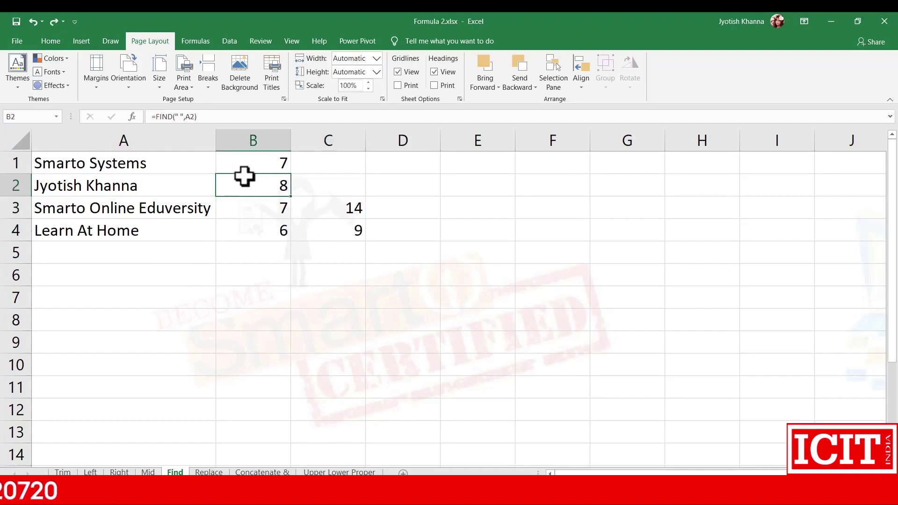
left_click(407, 184)
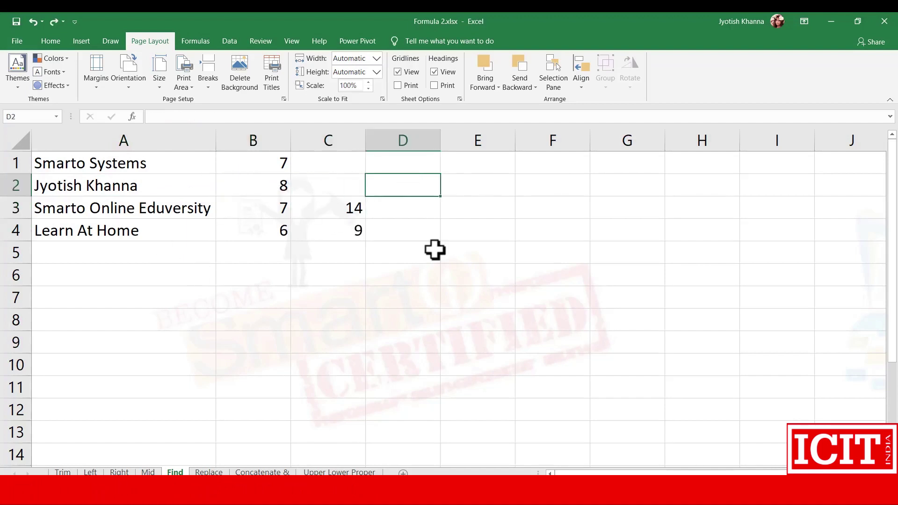
type("=")
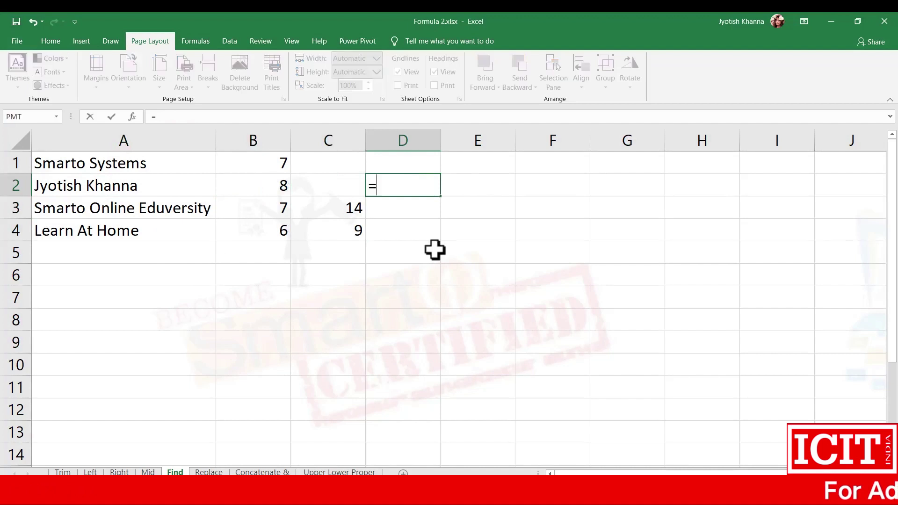
type("left")
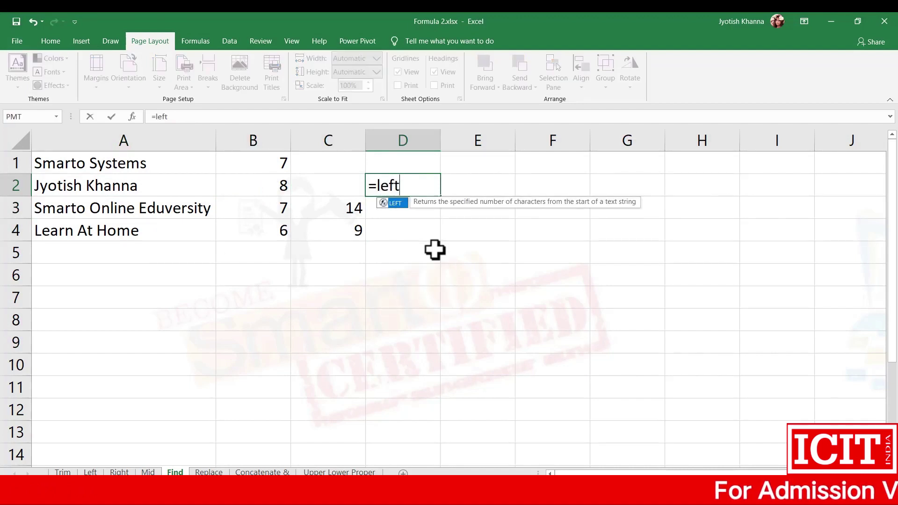
type("(")
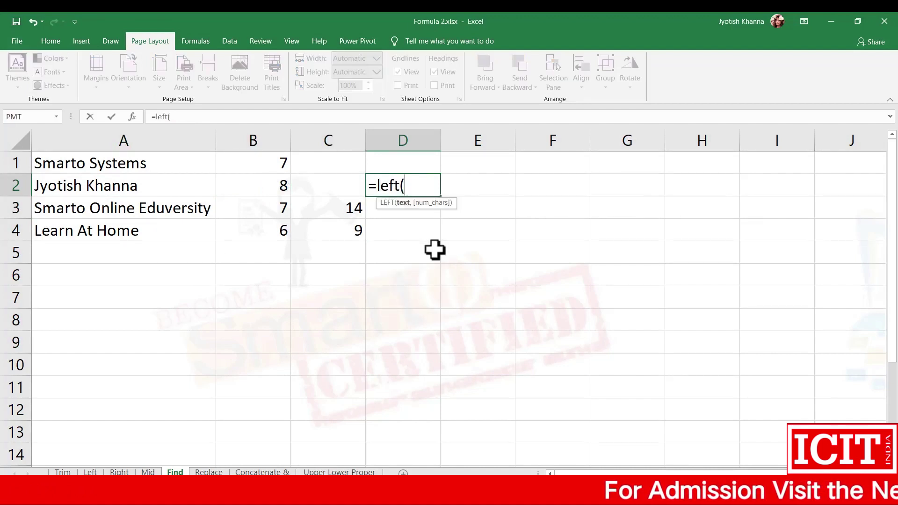
left_click(117, 187)
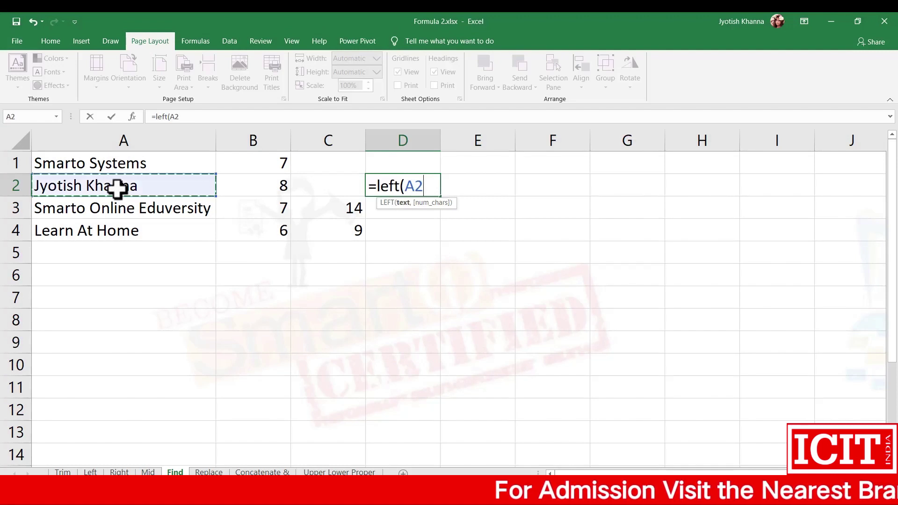
type(",")
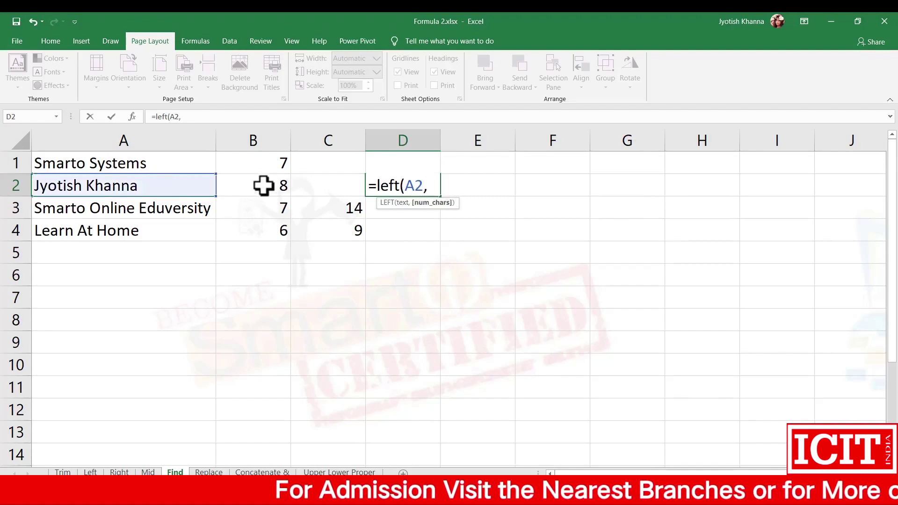
type("7")
key("Tab")
Begin a RIGHT formula in E2, then cancel it and clear the cell.
type("=right(")
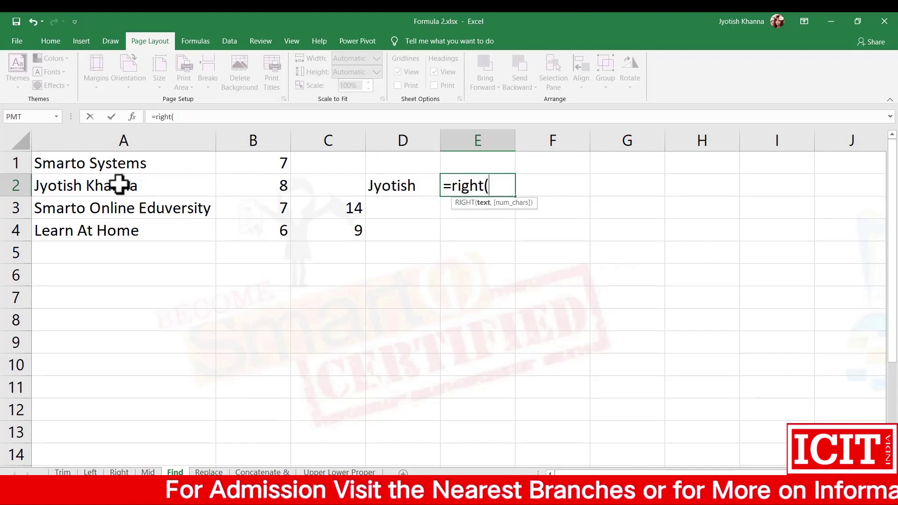
key("Escape")
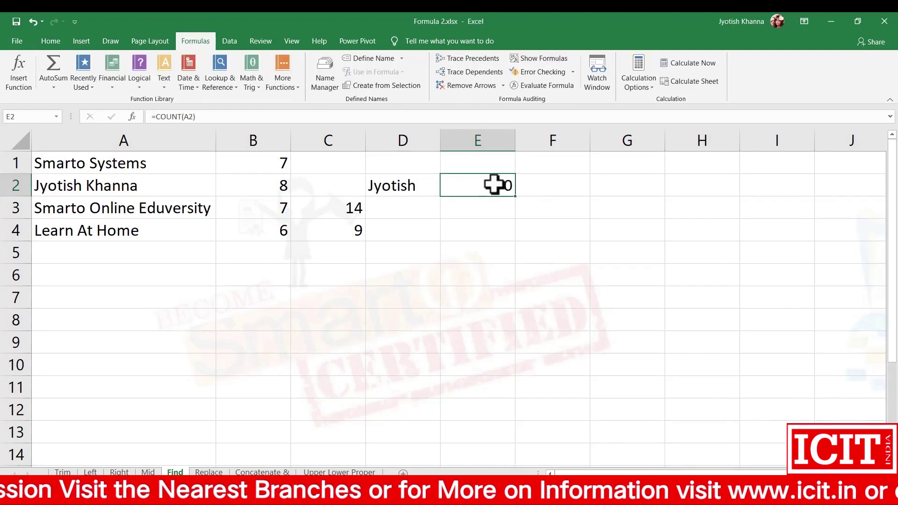
key("Delete")
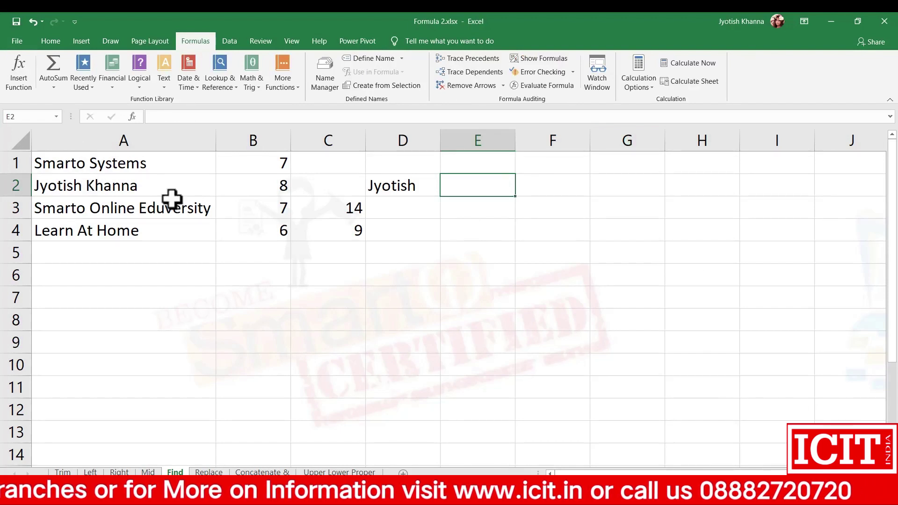
type("=right(")
left_click(72, 186)
type(",")
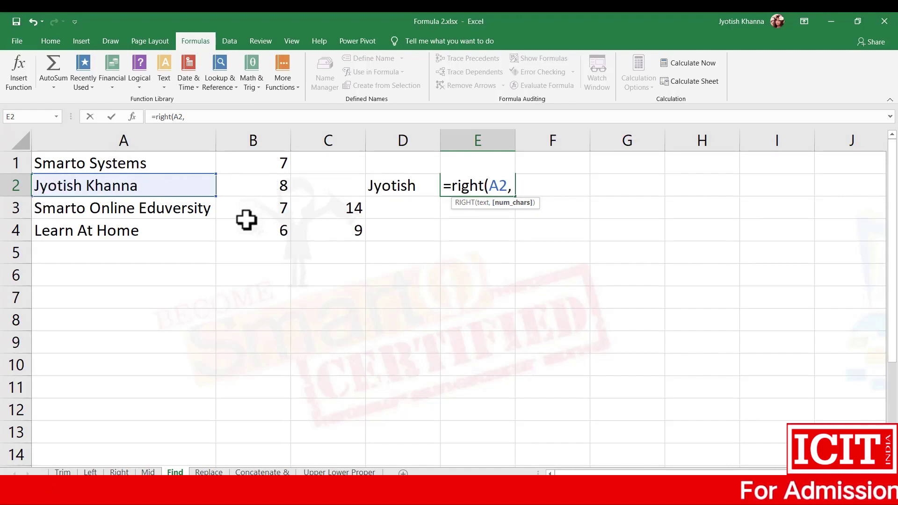
type("len(A2)-")
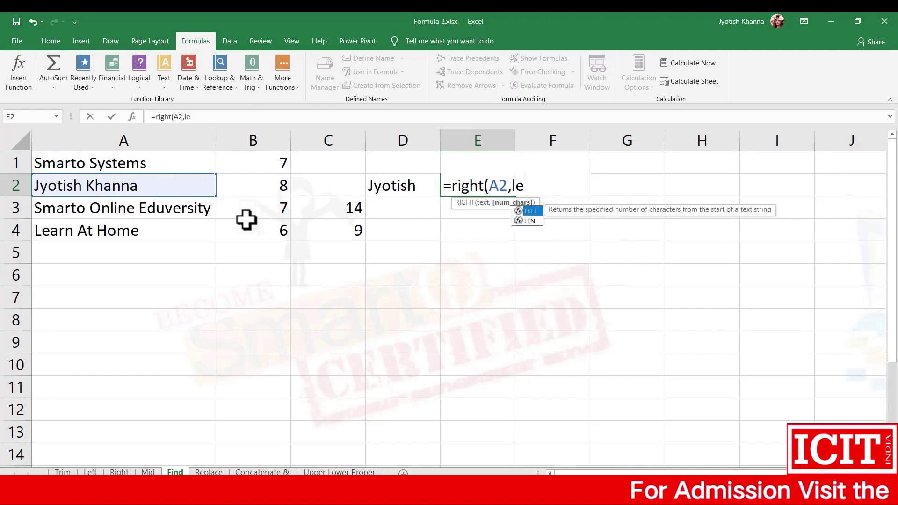
left_click(259, 186)
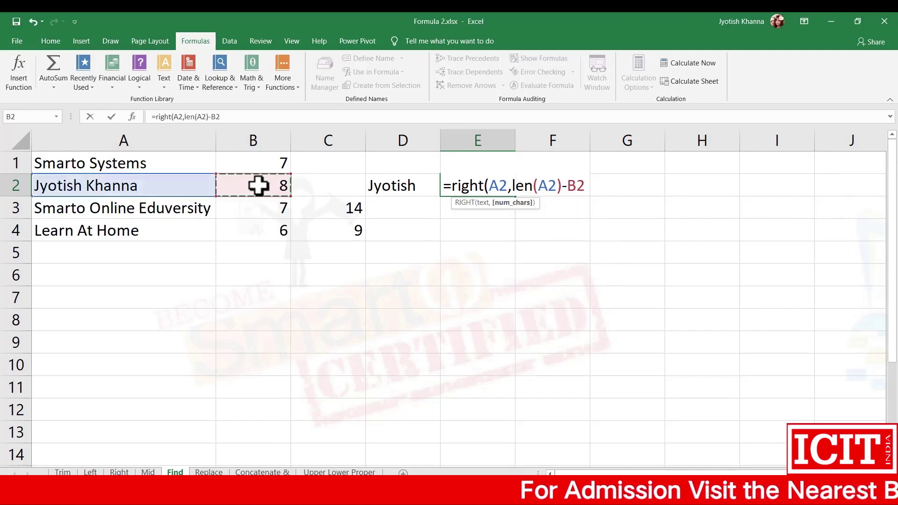
key("Return")
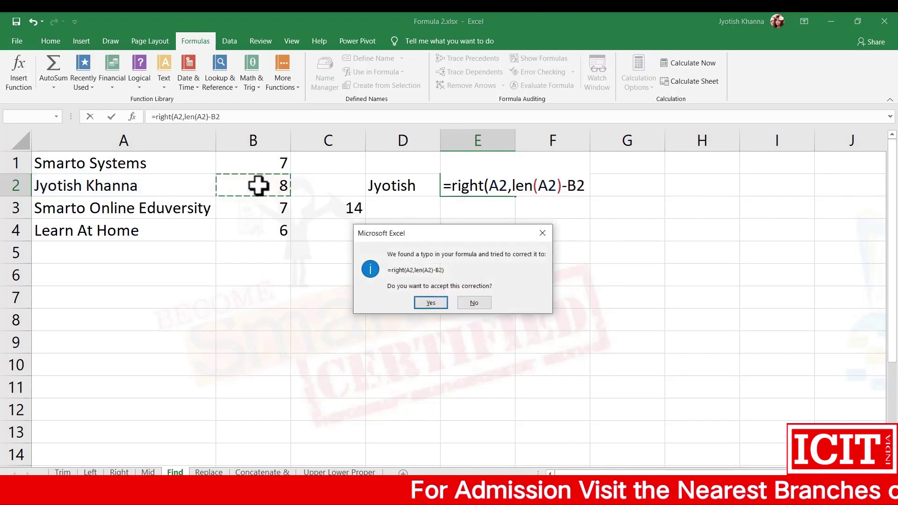
key("Return")
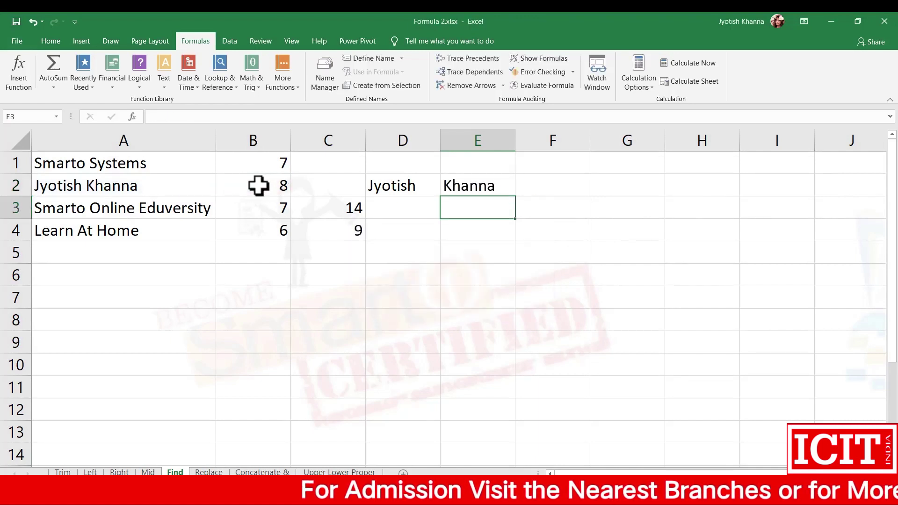
key("Up")
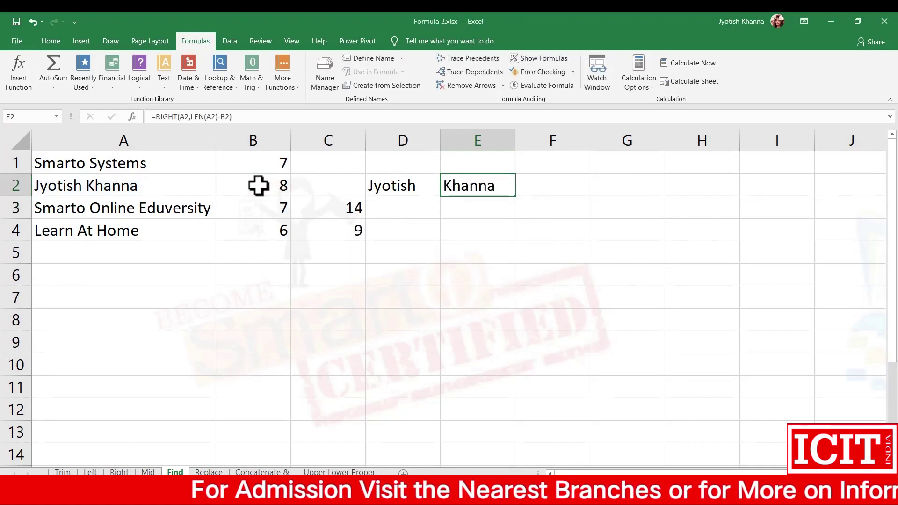
left_click(530, 86)
left_click_drag(352, 249, 398, 227)
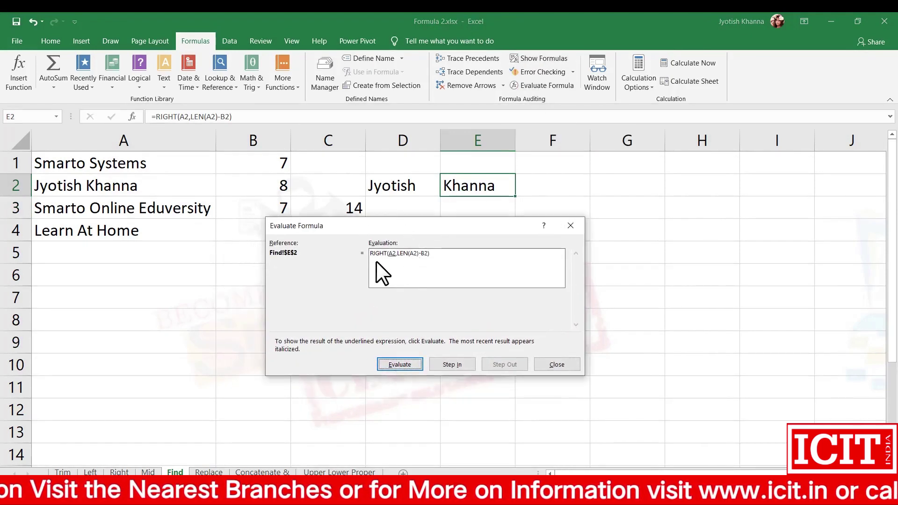
key("Return")
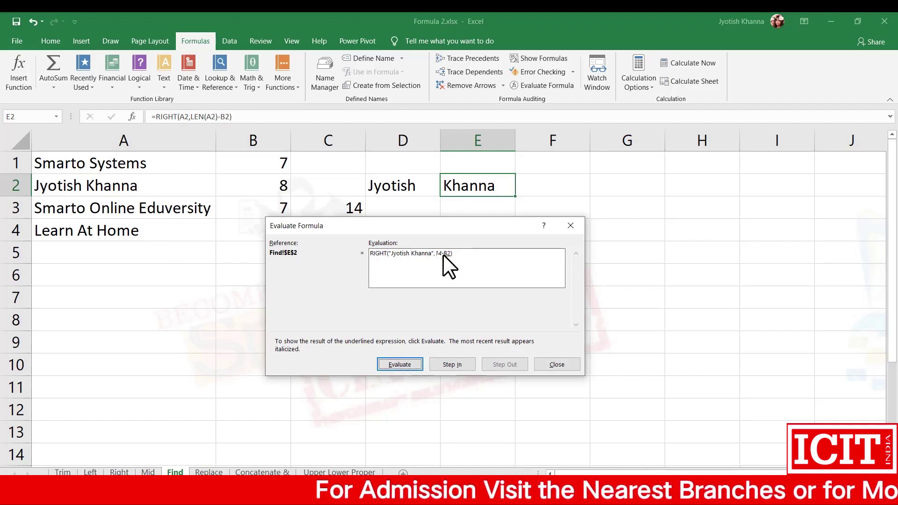
left_click(557, 364)
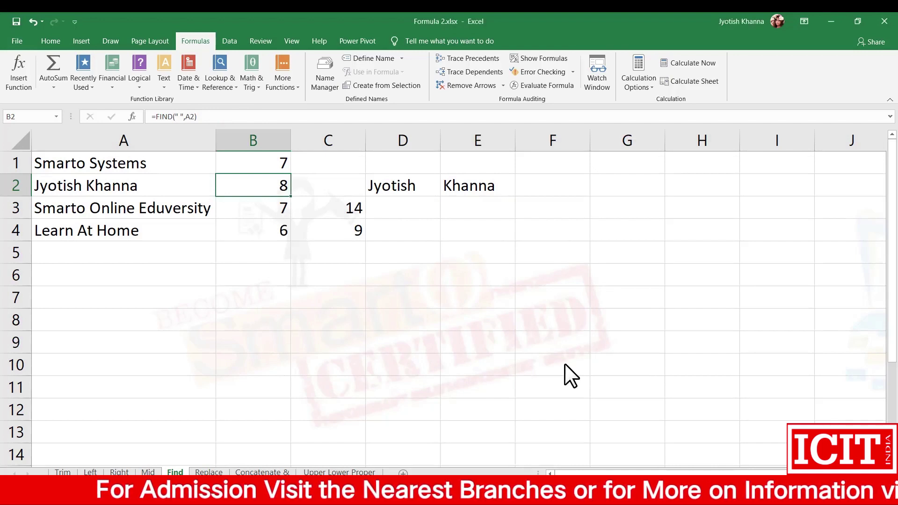
left_click(401, 184)
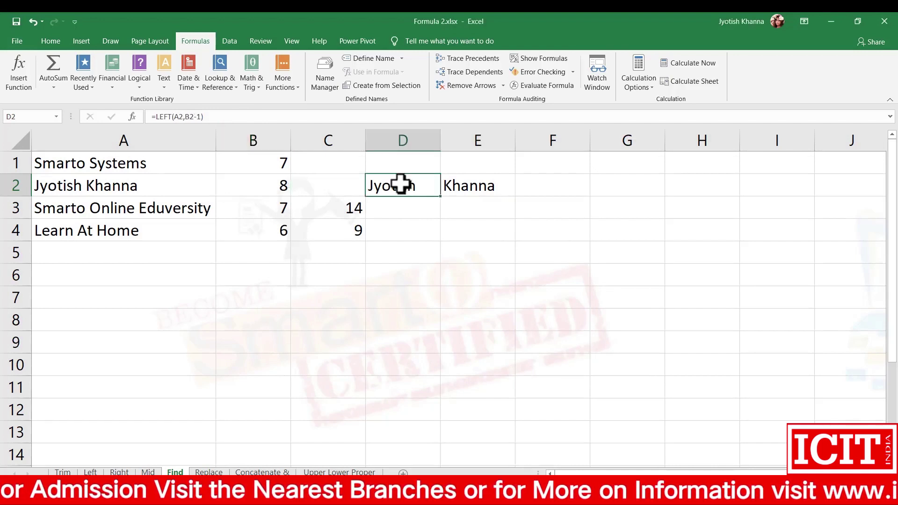